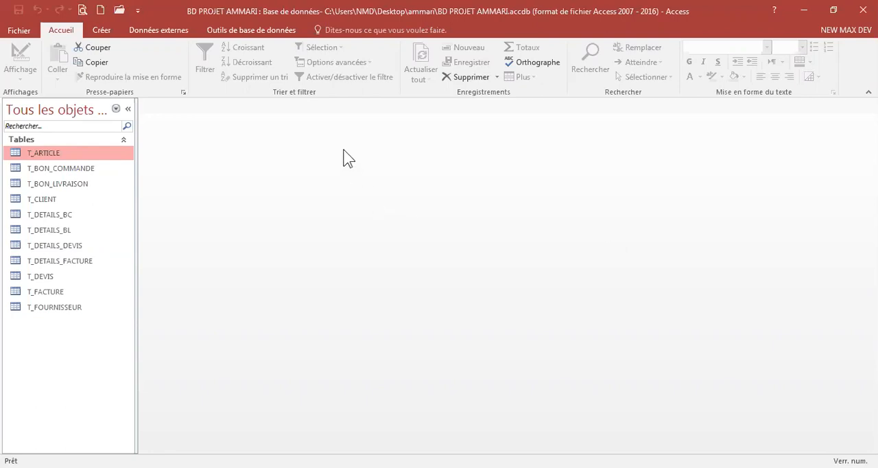
# Step: Open the Relationships window and add all eleven tables of the database to it
pyautogui.click(246, 31)
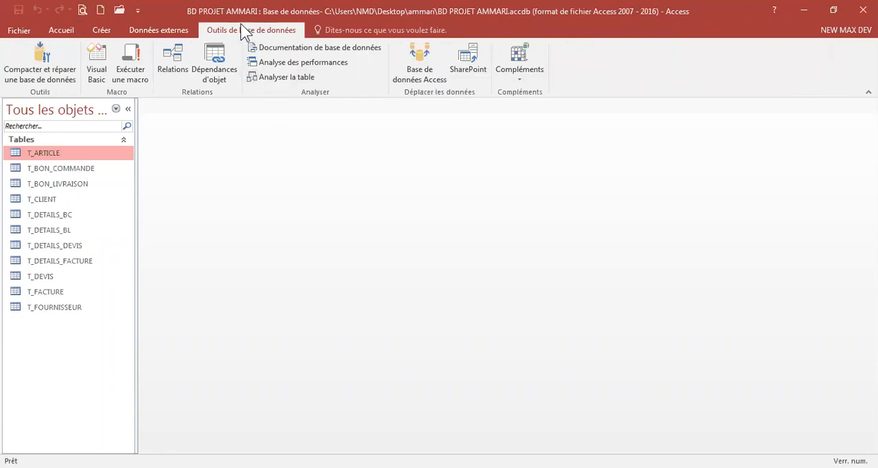
pyautogui.click(172, 66)
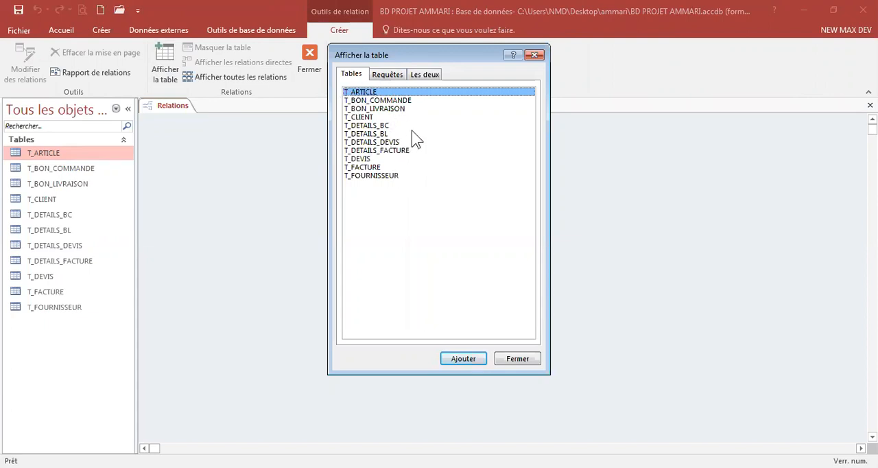
pyautogui.moveTo(370, 93); pyautogui.dragTo(377, 183)
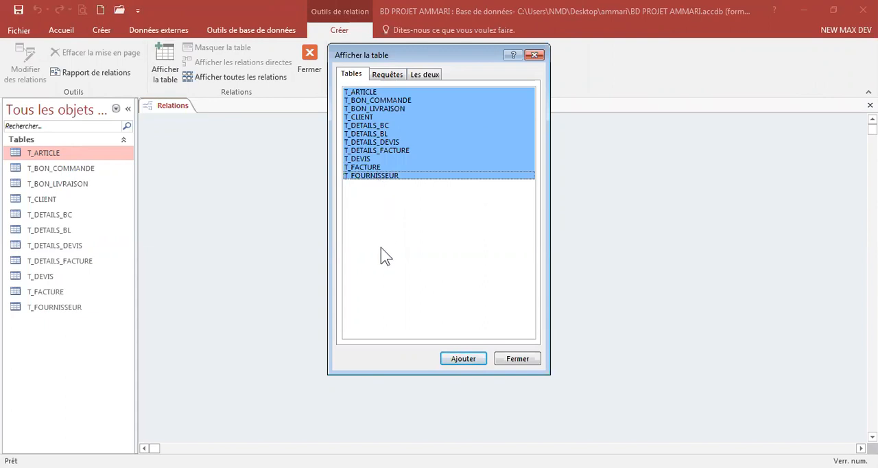
pyautogui.click(469, 359)
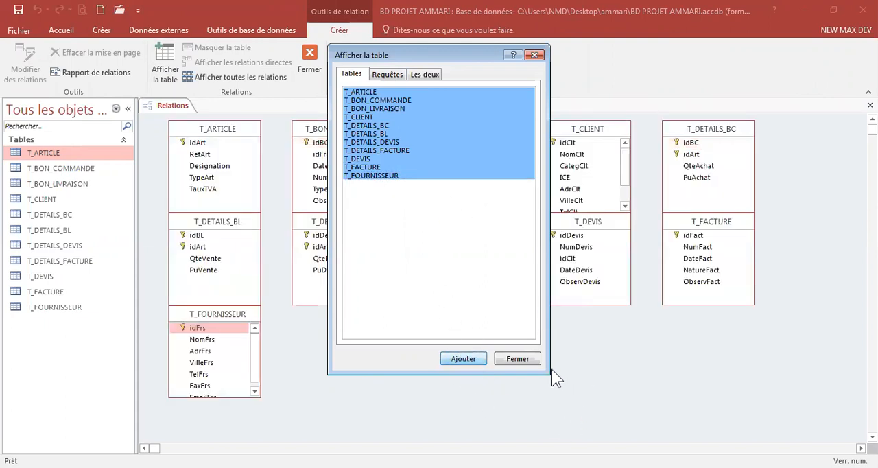
pyautogui.click(527, 366)
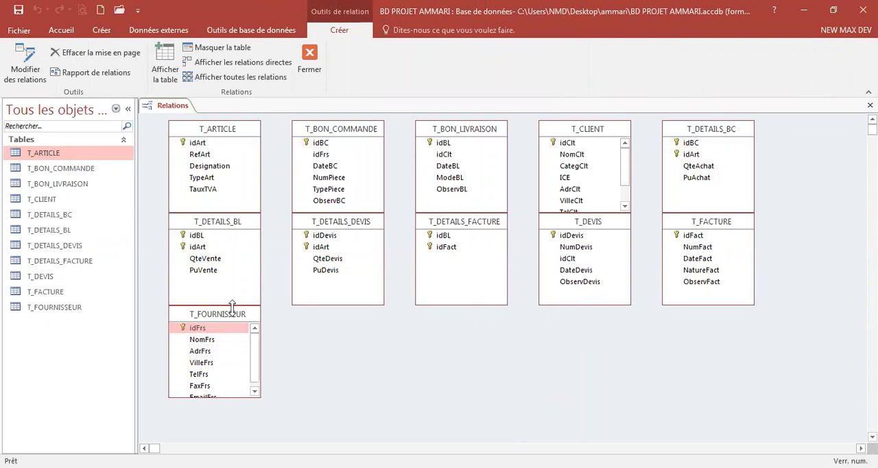
# Step: Move T_FOURNISSEUR, T_DETAILS_BL and T_DETAILS_DEVIS down to the lower part of the relationships layout
pyautogui.moveTo(232, 306); pyautogui.dragTo(748, 318)
pyautogui.click(220, 224)
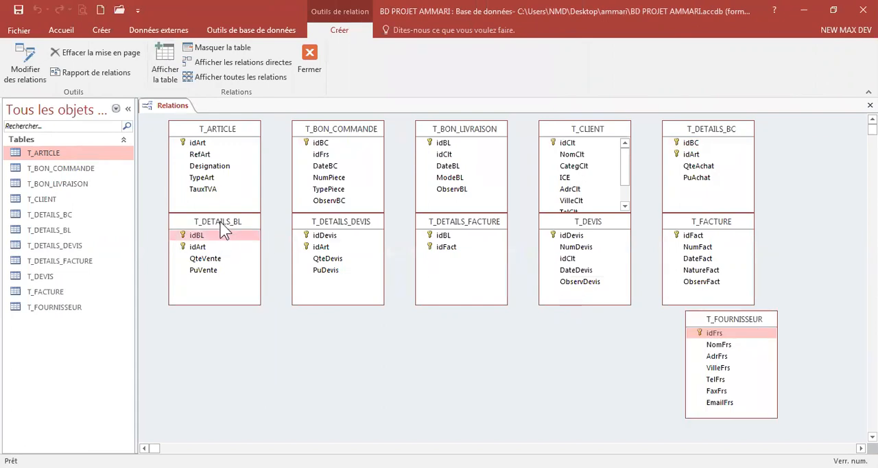
pyautogui.moveTo(220, 225); pyautogui.dragTo(226, 347)
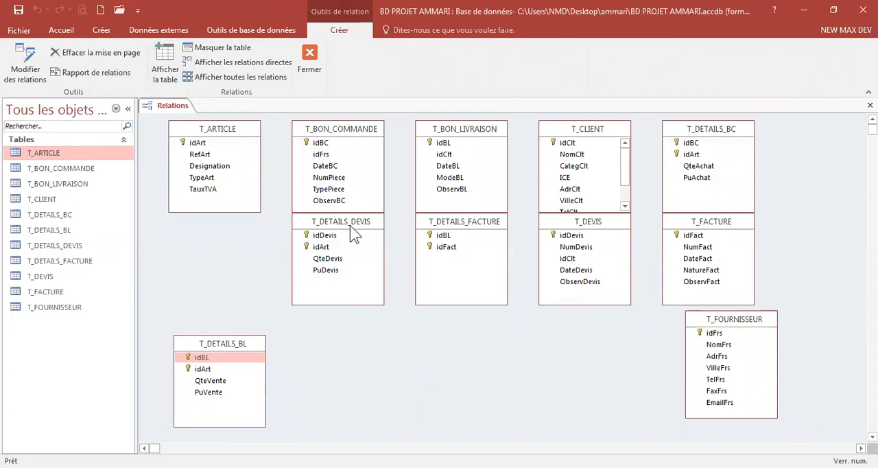
pyautogui.moveTo(350, 226); pyautogui.dragTo(582, 345)
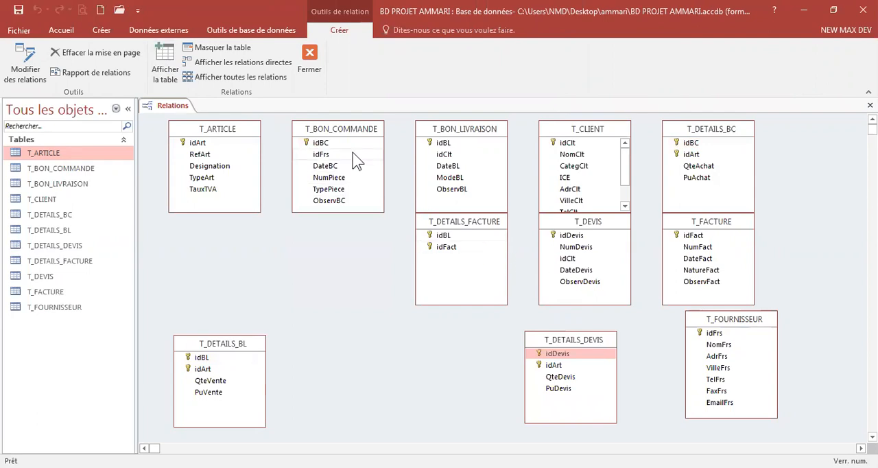
# Step: Rearrange T_BON_COMMANDE, T_DETAILS_BC, T_BON_LIVRAISON and T_DETAILS_FACTURE within the upper and middle rows of the layout
pyautogui.click(360, 133)
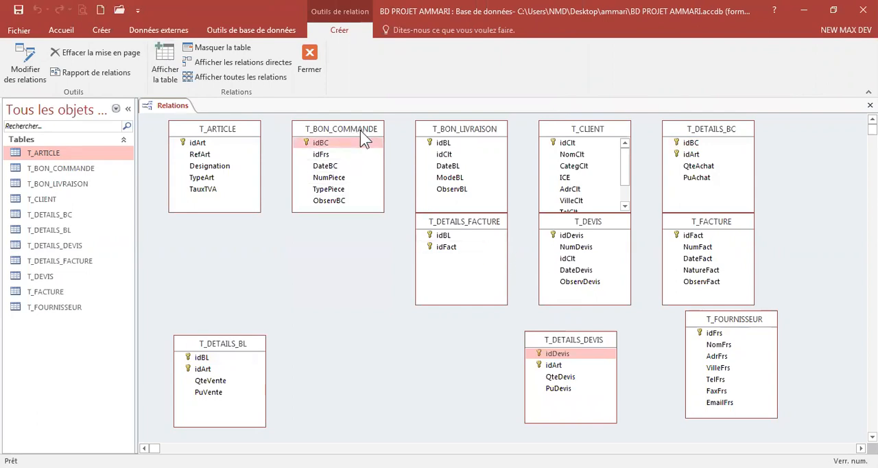
pyautogui.moveTo(360, 130); pyautogui.dragTo(472, 363)
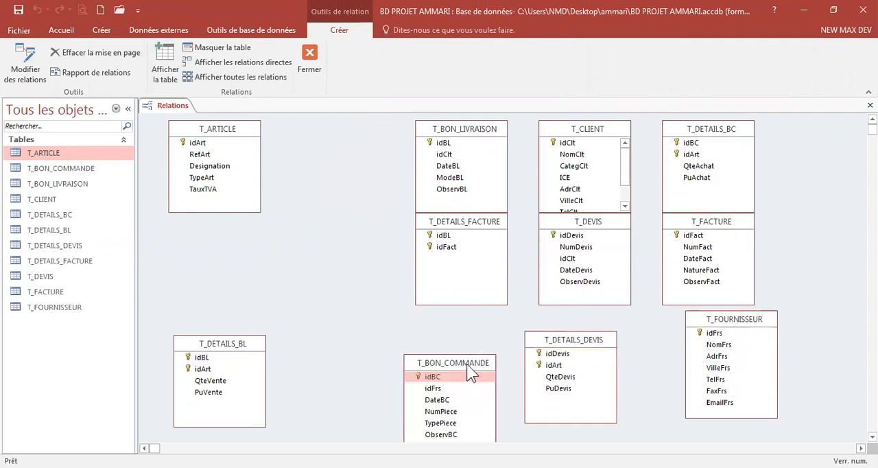
pyautogui.moveTo(468, 364); pyautogui.dragTo(472, 339)
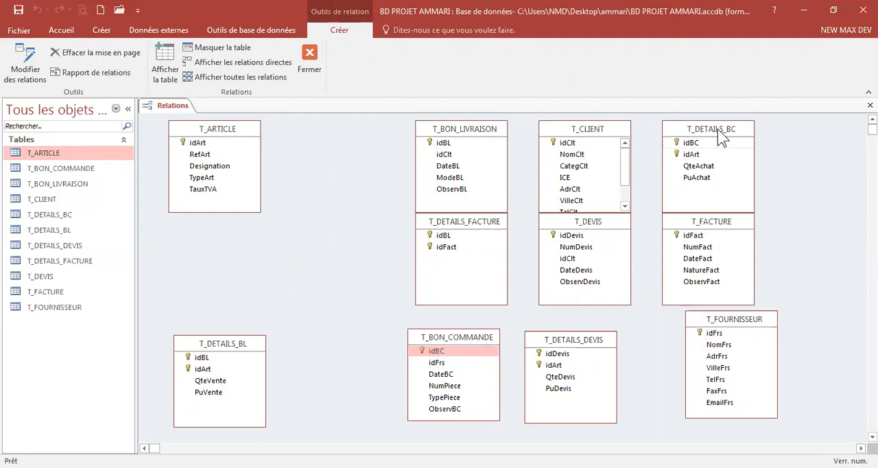
pyautogui.moveTo(721, 137); pyautogui.dragTo(354, 142)
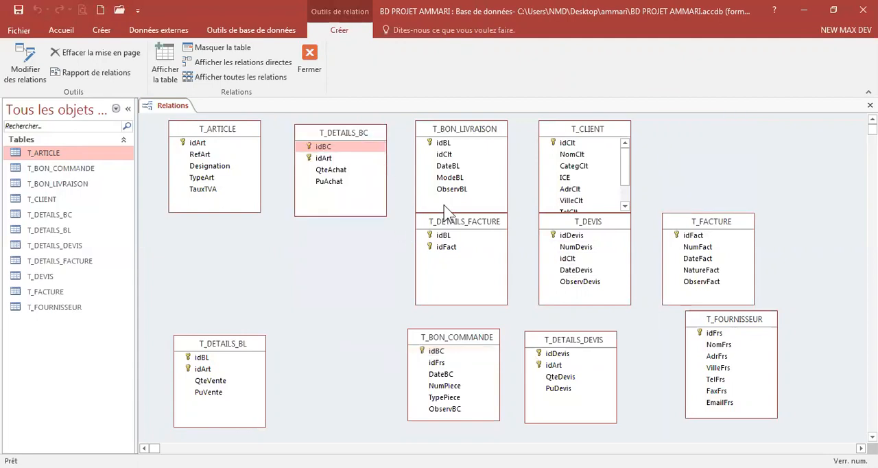
pyautogui.moveTo(461, 128); pyautogui.dragTo(329, 235)
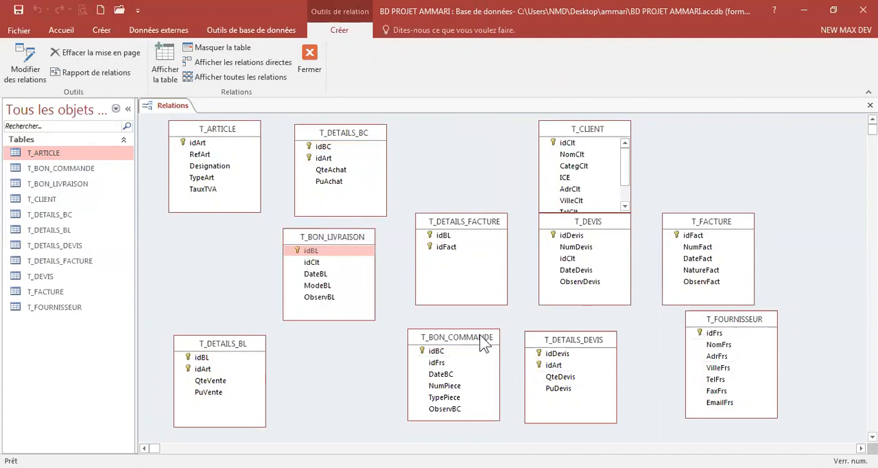
pyautogui.moveTo(484, 337); pyautogui.dragTo(495, 126)
pyautogui.click(487, 234)
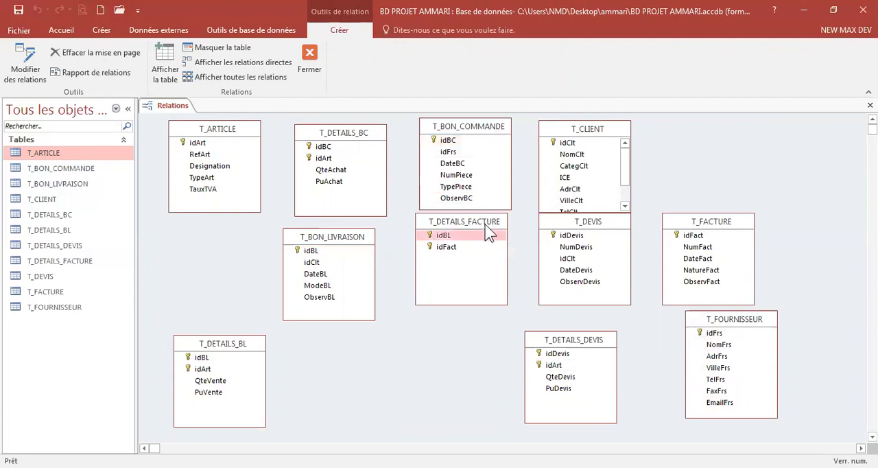
pyautogui.moveTo(486, 226); pyautogui.dragTo(490, 275)
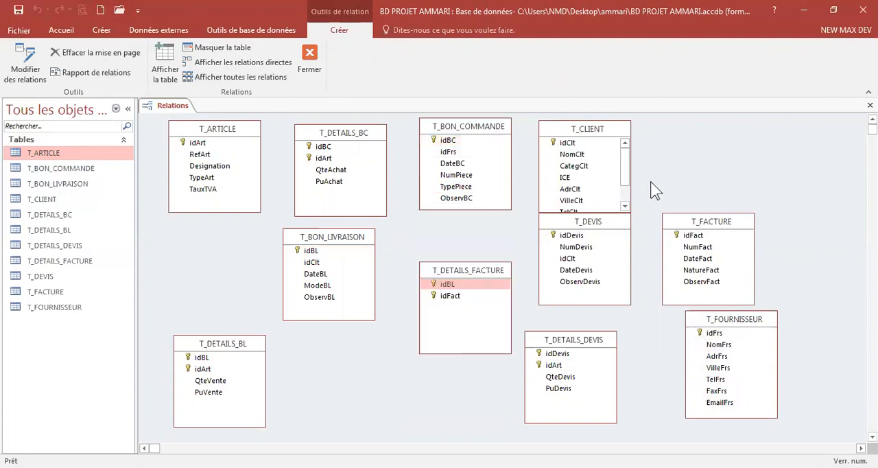
# Step: Reposition T_DEVIS, T_CLIENT, T_FOURNISSEUR and T_FACTURE, placing T_FOURNISSEUR at the top and T_CLIENT at the bottom middle
pyautogui.click(600, 233)
pyautogui.moveTo(599, 227); pyautogui.dragTo(855, 332)
pyautogui.moveTo(753, 327); pyautogui.dragTo(761, 301)
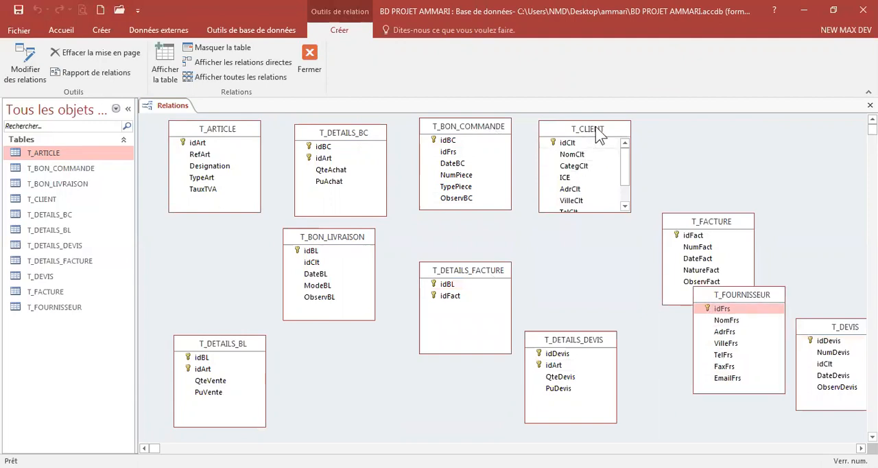
pyautogui.moveTo(599, 135); pyautogui.dragTo(374, 362)
pyautogui.moveTo(739, 293); pyautogui.dragTo(732, 291)
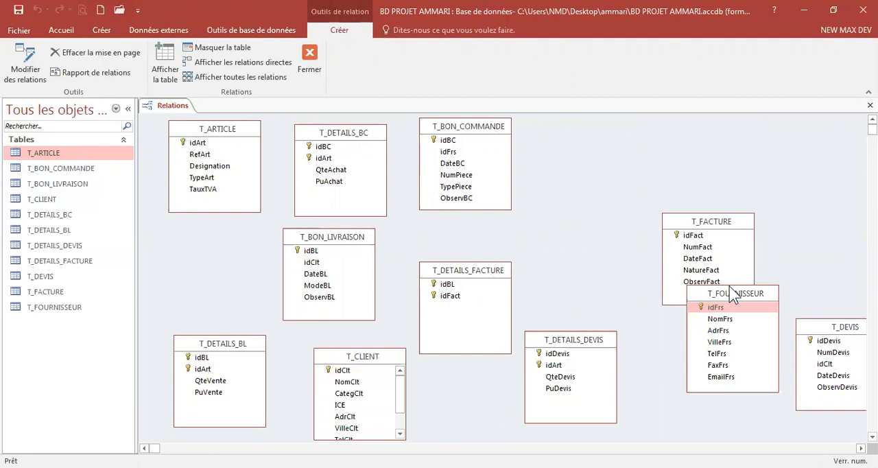
pyautogui.moveTo(732, 293); pyautogui.dragTo(613, 125)
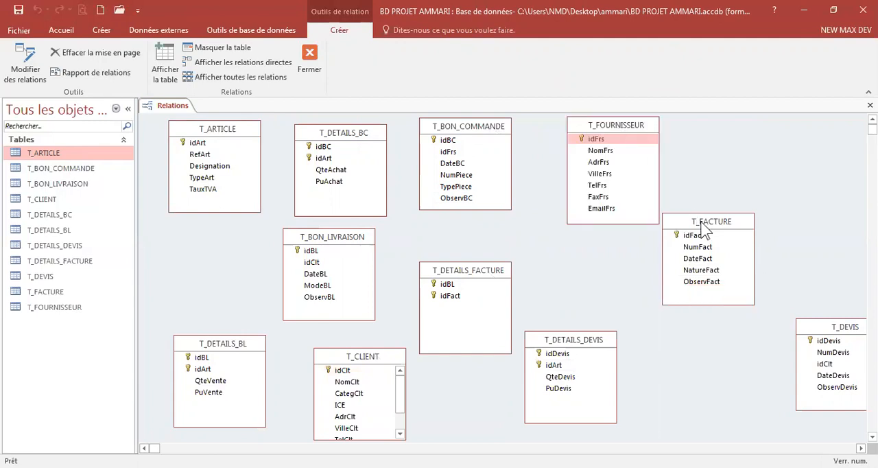
pyautogui.click(709, 231)
pyautogui.moveTo(705, 221); pyautogui.dragTo(803, 212)
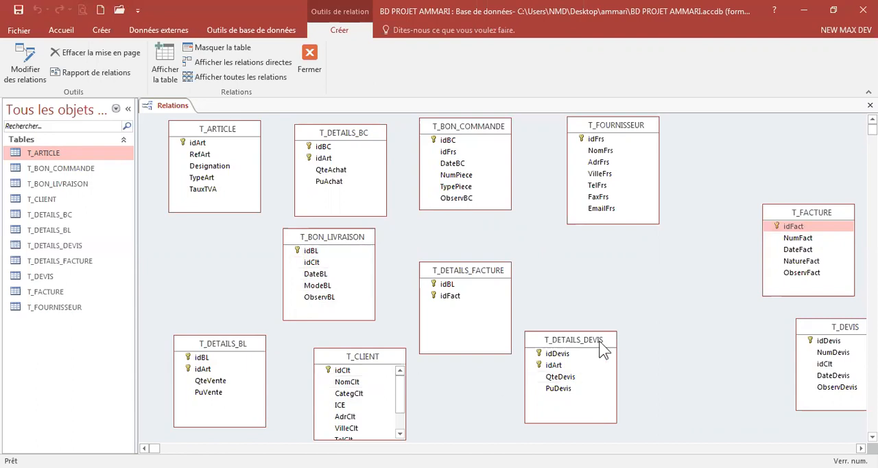
# Step: Move T_DETAILS_DEVIS under T_ARTICLE, T_DEVIS to the bottom left, and T_DETAILS_BL to the centre of the layout
pyautogui.moveTo(598, 345); pyautogui.dragTo(243, 248)
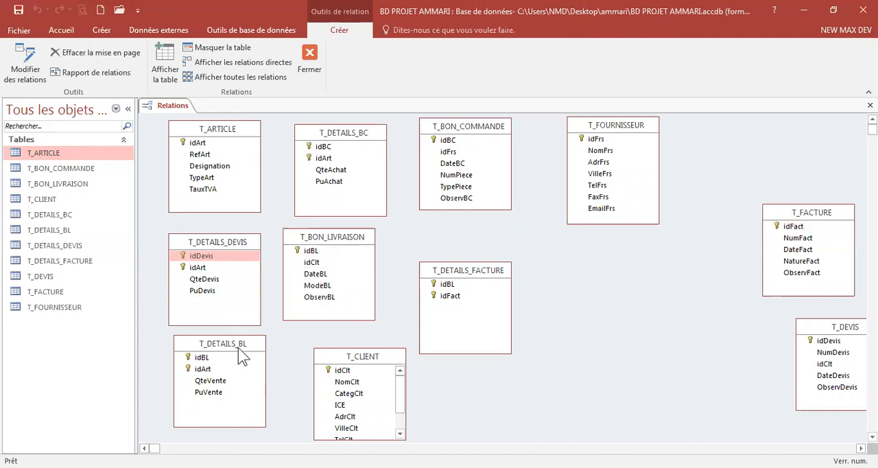
pyautogui.moveTo(238, 347); pyautogui.dragTo(573, 350)
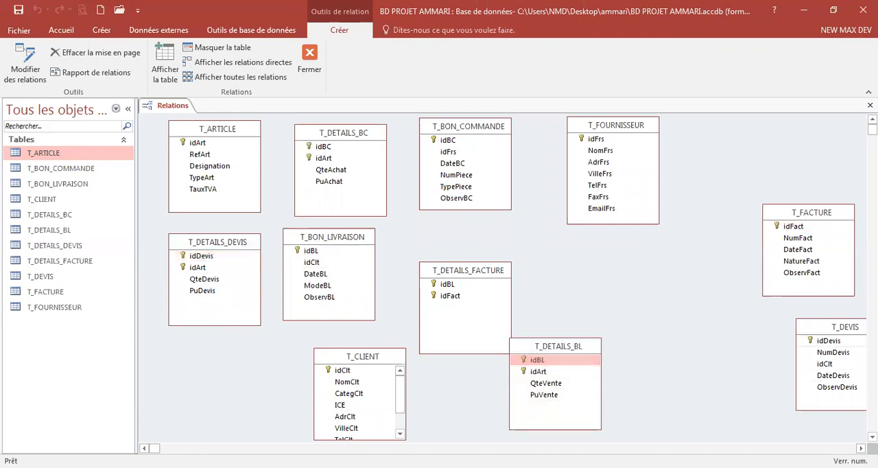
pyautogui.click(839, 329)
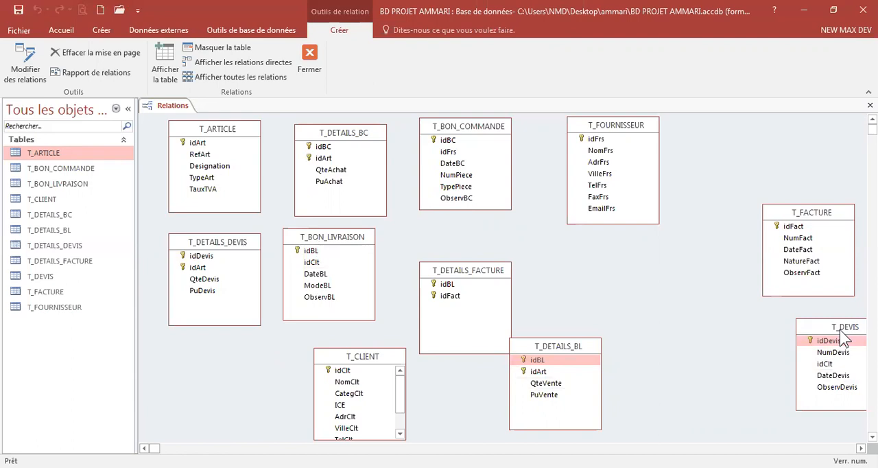
pyautogui.moveTo(839, 329); pyautogui.dragTo(210, 349)
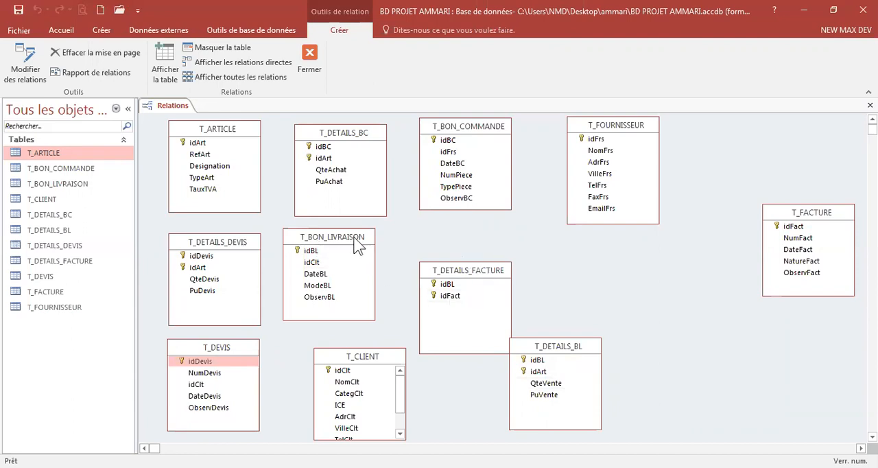
pyautogui.moveTo(357, 245); pyautogui.dragTo(702, 265)
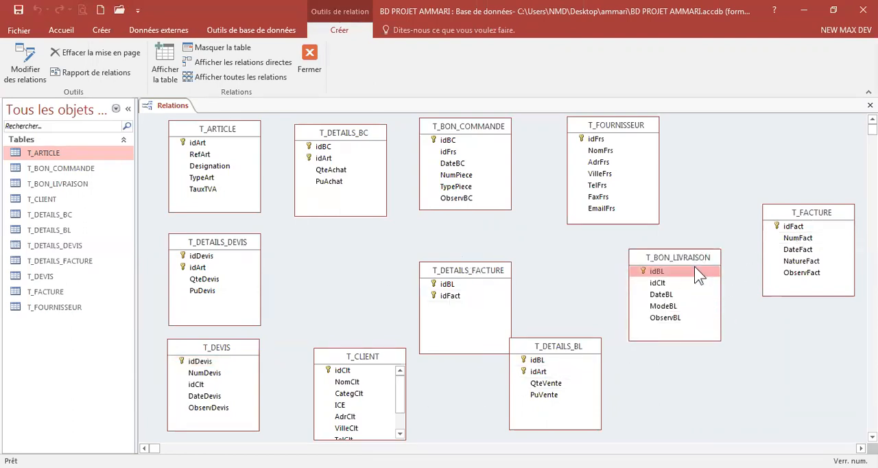
pyautogui.click(564, 347)
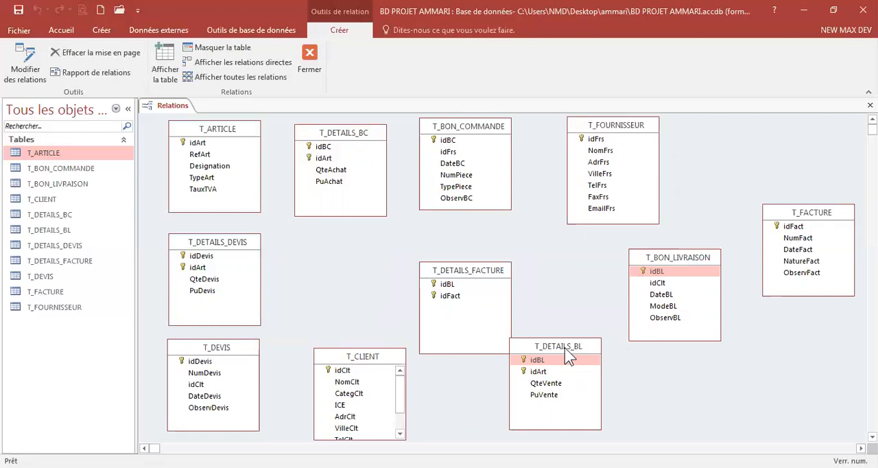
pyautogui.moveTo(564, 347); pyautogui.dragTo(366, 247)
# Step: Place T_BON_LIVRAISON and T_DETAILS_FACTURE in the middle row and move T_FACTURE to the bottom right
pyautogui.click(472, 273)
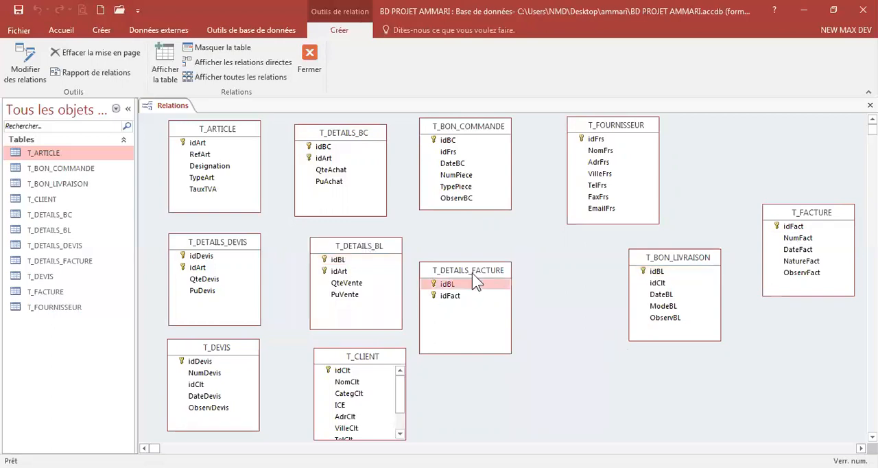
pyautogui.moveTo(472, 272); pyautogui.dragTo(751, 356)
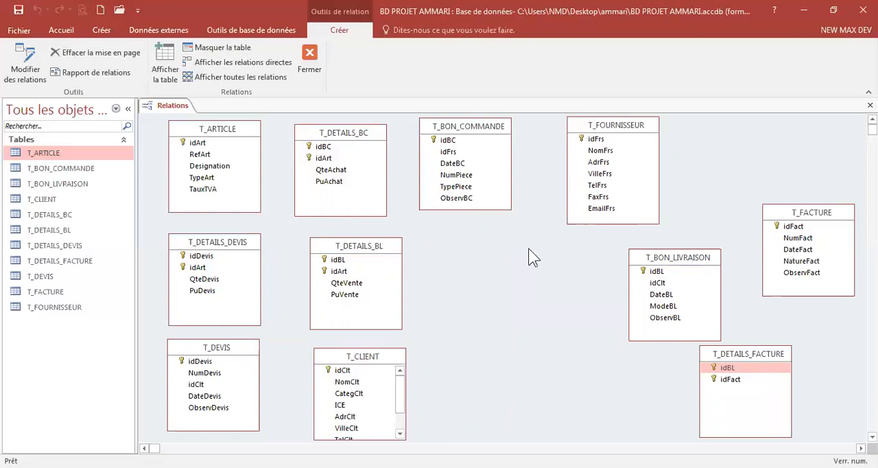
pyautogui.moveTo(688, 258); pyautogui.dragTo(526, 247)
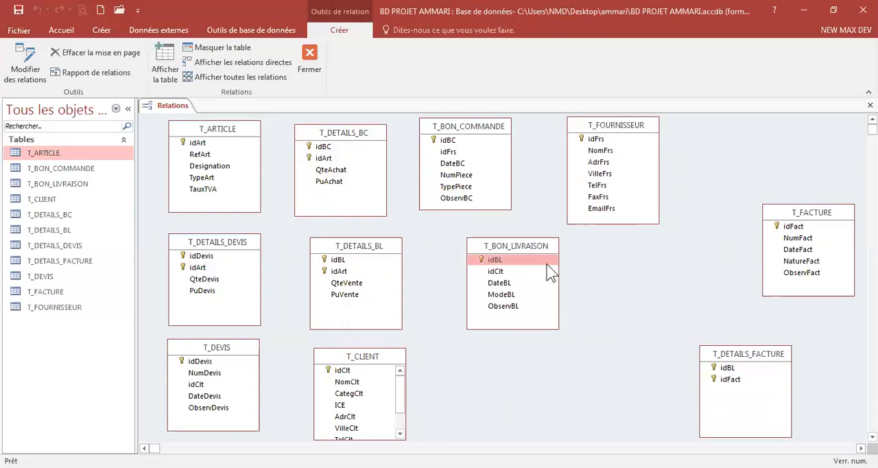
pyautogui.click(758, 352)
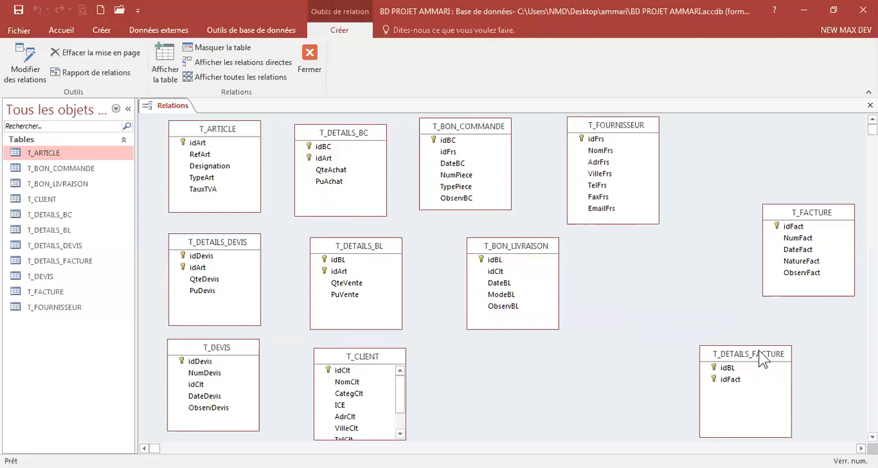
pyautogui.moveTo(758, 350); pyautogui.dragTo(697, 242)
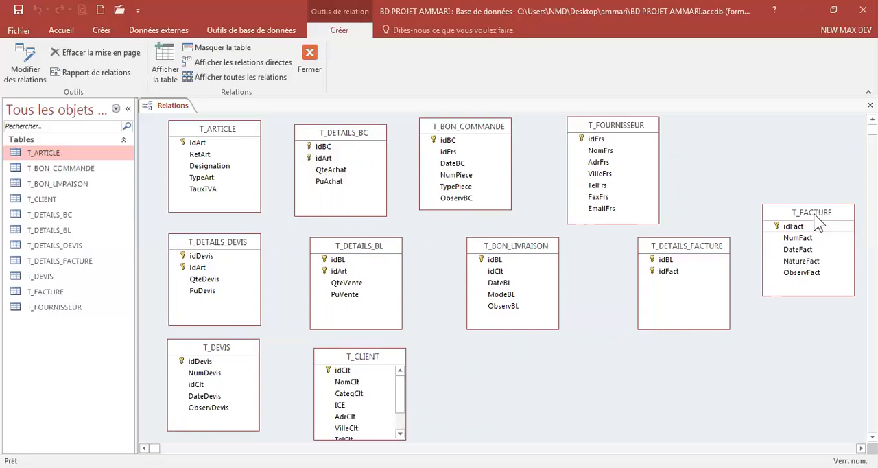
pyautogui.moveTo(813, 214); pyautogui.dragTo(636, 355)
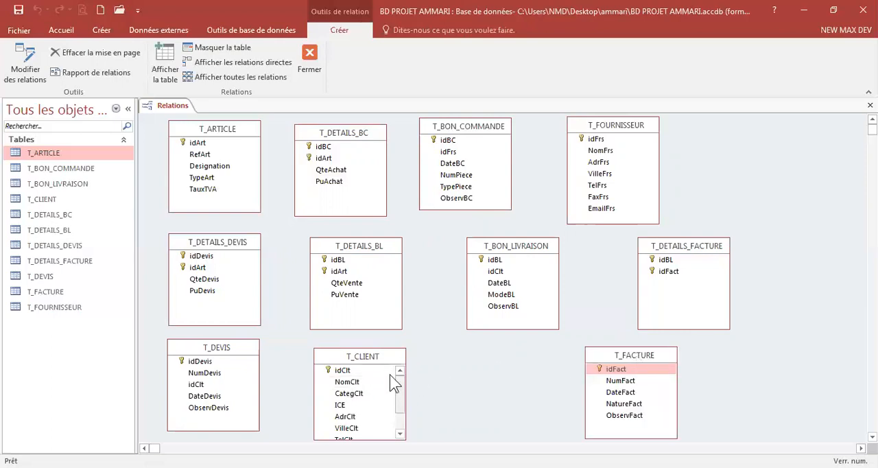
# Step: Nudge T_CLIENT and T_DETAILS_BL upward and enlarge the T_CLIENT box so more of its fields show
pyautogui.moveTo(380, 356); pyautogui.dragTo(414, 347)
pyautogui.moveTo(384, 253); pyautogui.dragTo(370, 238)
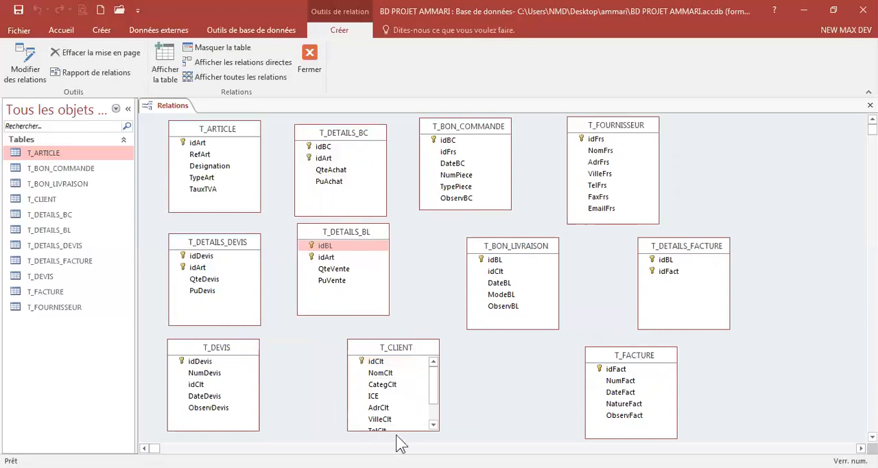
pyautogui.moveTo(396, 429); pyautogui.dragTo(397, 442)
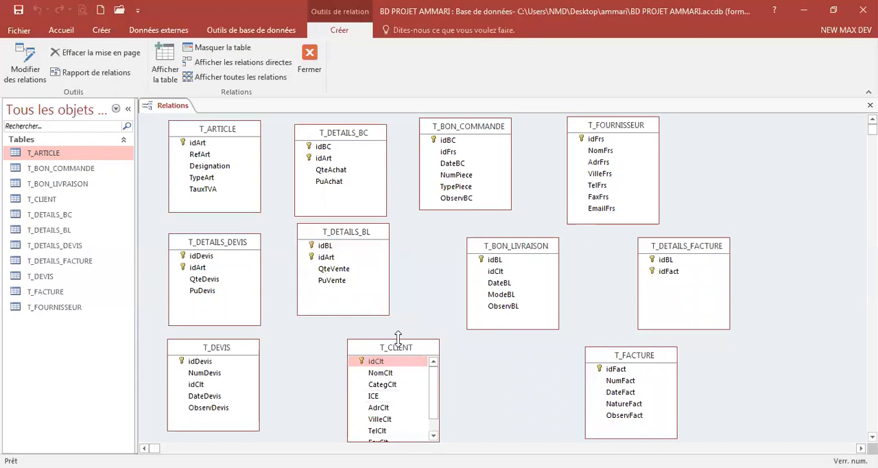
pyautogui.moveTo(398, 337); pyautogui.dragTo(398, 324)
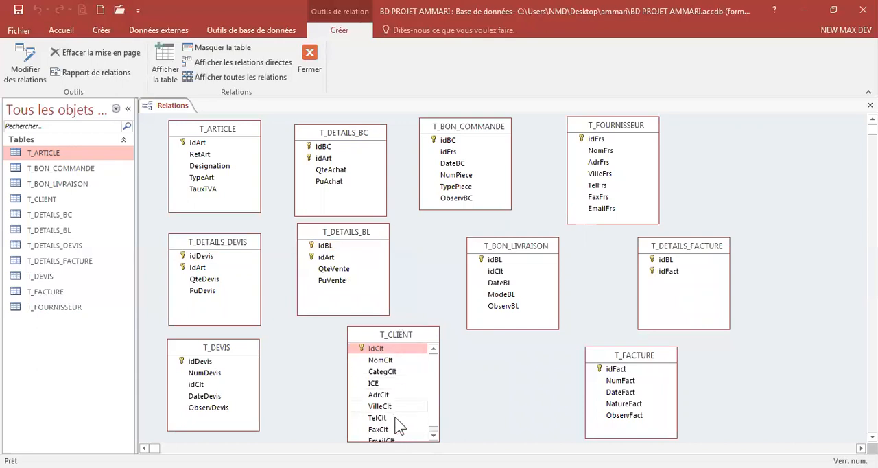
pyautogui.click(356, 312)
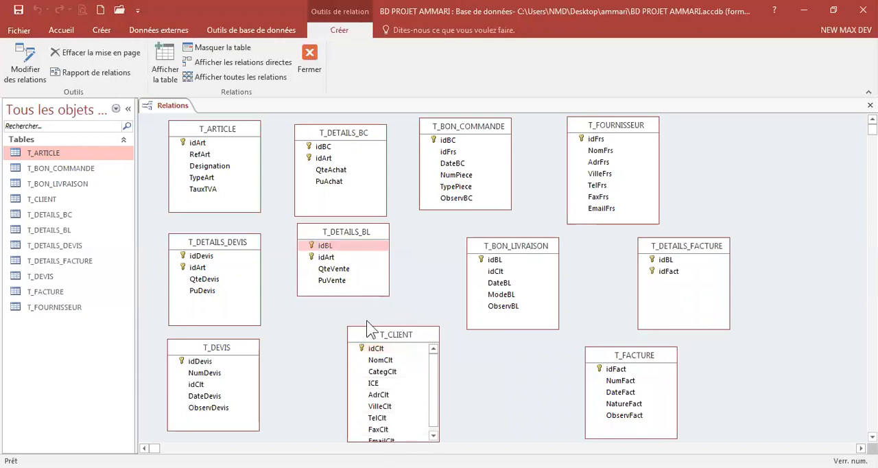
# Step: Shift T_CLIENT slightly up and left and lengthen its box so all its fields show
pyautogui.moveTo(374, 336); pyautogui.dragTo(356, 326)
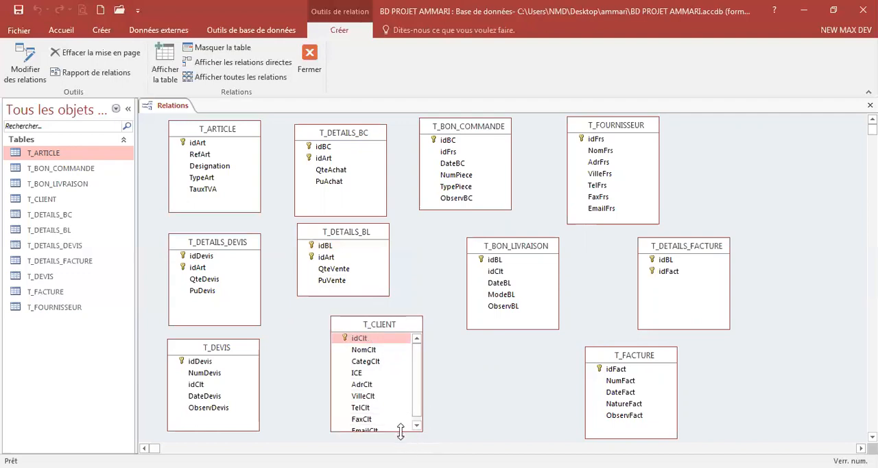
pyautogui.moveTo(400, 430); pyautogui.dragTo(403, 441)
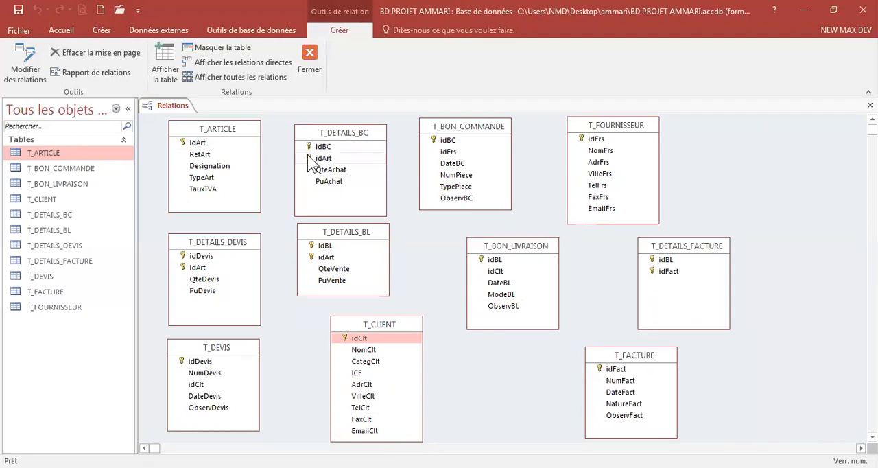
# Step: Link idArt of T_ARTICLE to idArt of T_DETAILS_BC, enforcing referential integrity with cascade updates and cascade deletes
pyautogui.click(195, 144)
pyautogui.moveTo(196, 147); pyautogui.dragTo(327, 160)
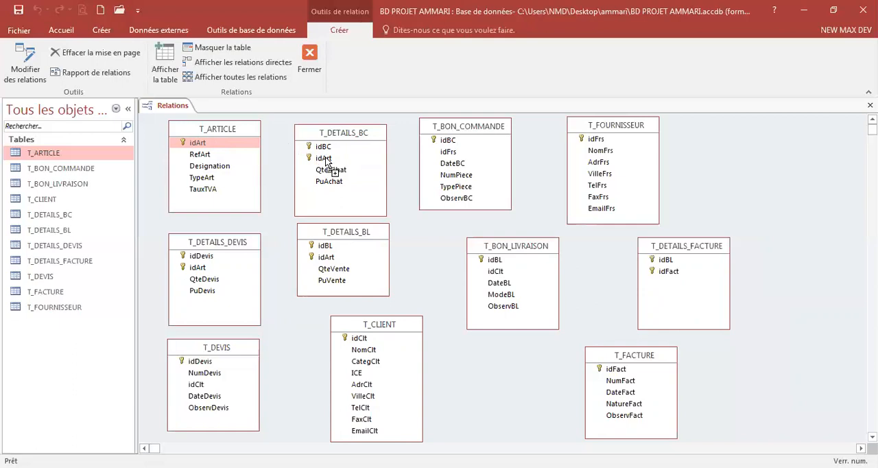
pyautogui.moveTo(327, 160); pyautogui.dragTo(325, 158)
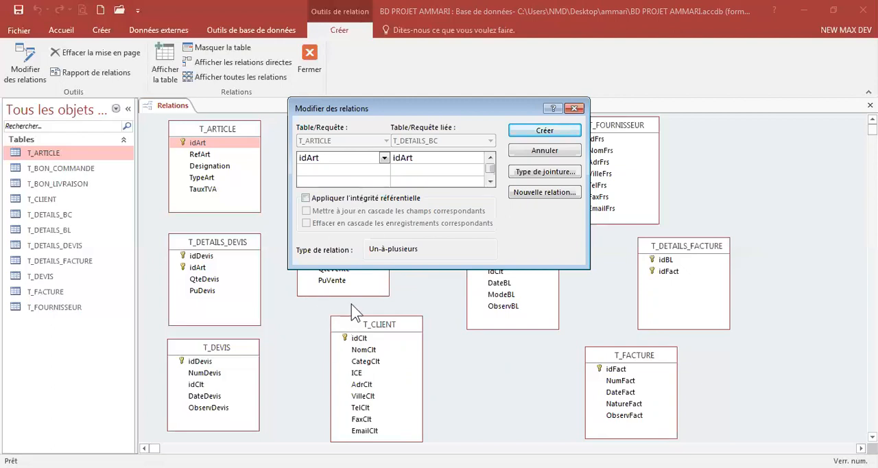
pyautogui.click(306, 197)
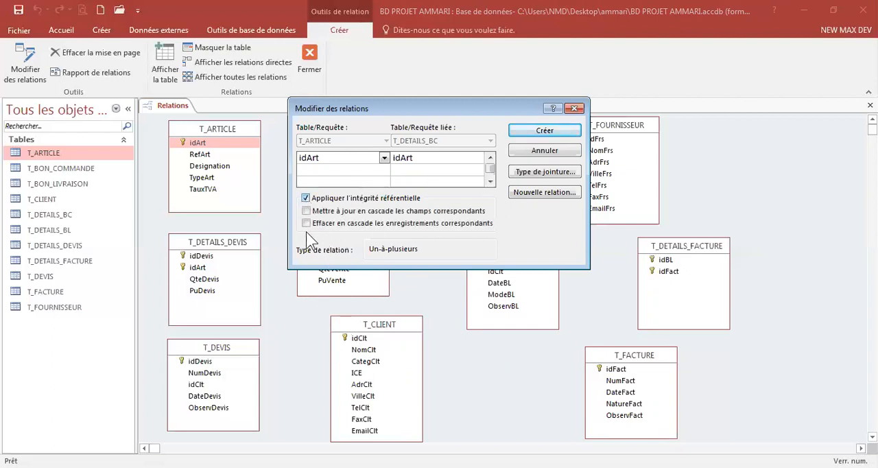
pyautogui.click(306, 211)
pyautogui.click(306, 223)
pyautogui.click(543, 130)
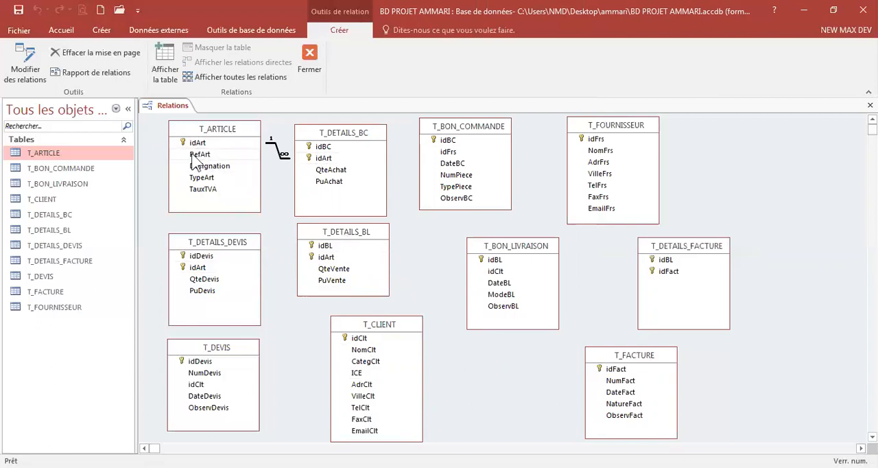
# Step: Link idArt of T_ARTICLE to idArt of T_DETAILS_DEVIS, enforcing referential integrity with cascade updates and cascade deletes
pyautogui.moveTo(194, 142); pyautogui.dragTo(199, 272)
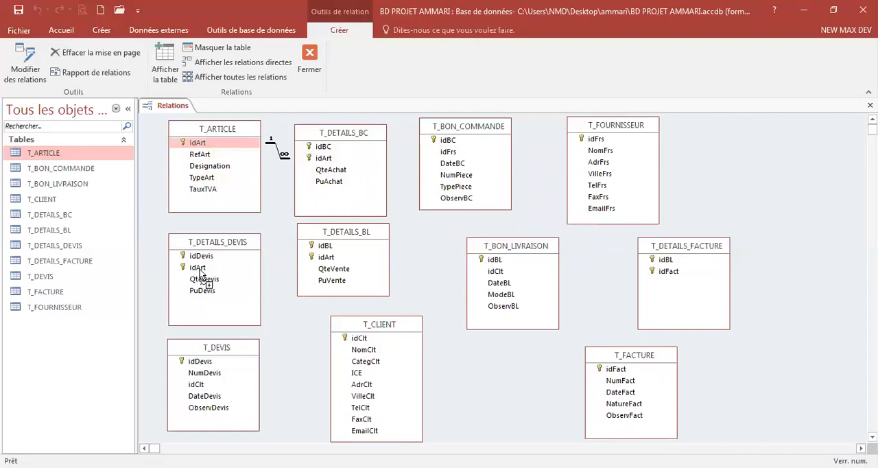
pyautogui.moveTo(200, 273); pyautogui.dragTo(198, 268)
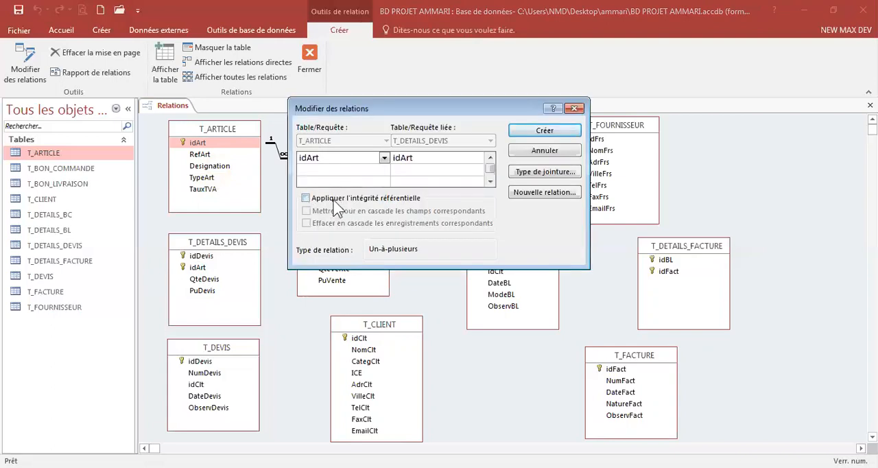
pyautogui.click(332, 199)
pyautogui.click(325, 210)
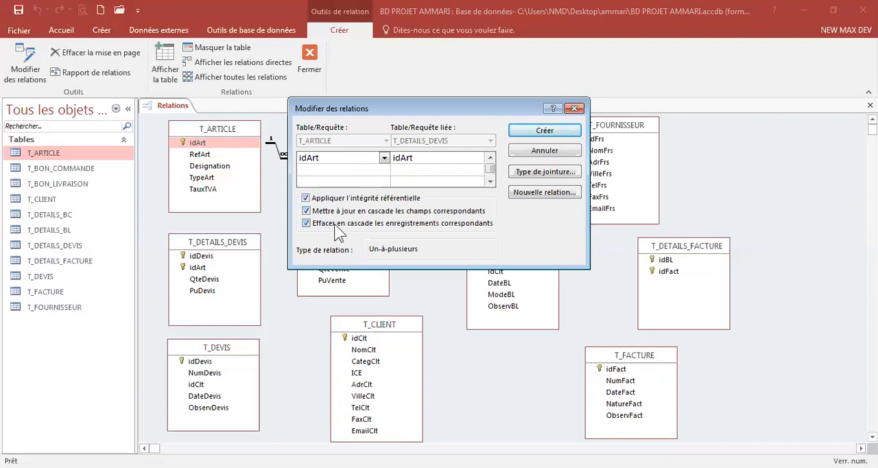
pyautogui.click(536, 132)
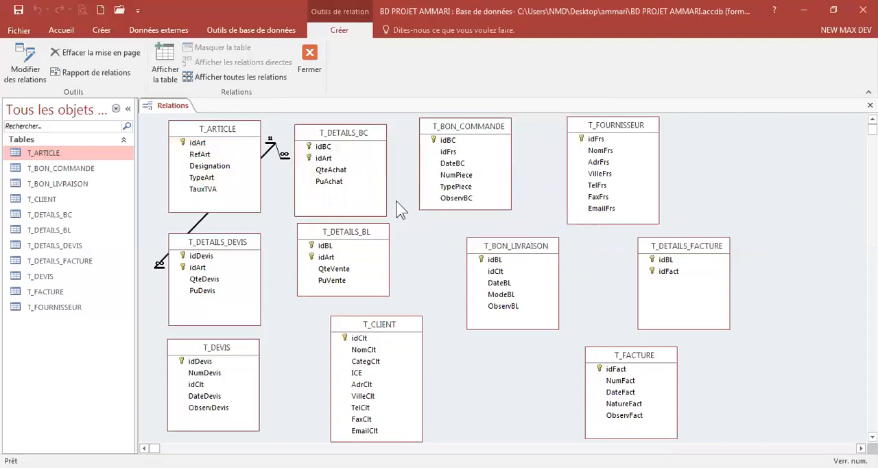
# Step: Shift the T_DETAILS_DEVIS table slightly to the left
pyautogui.click(246, 254)
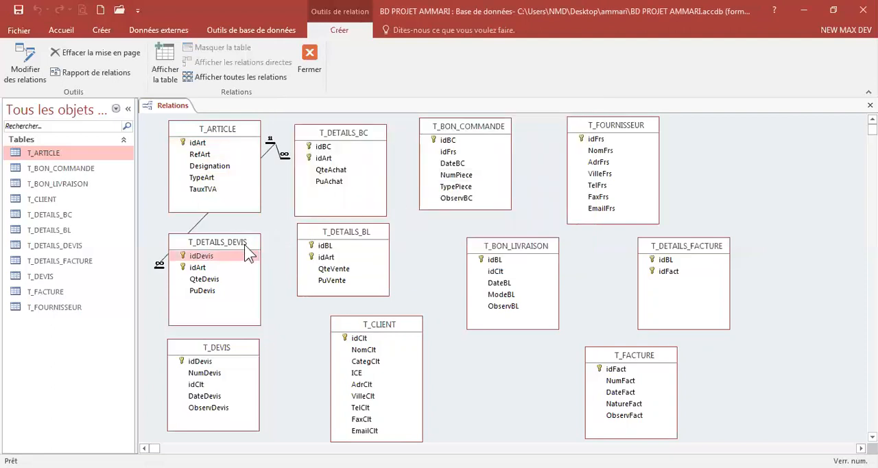
pyautogui.moveTo(246, 246); pyautogui.dragTo(226, 248)
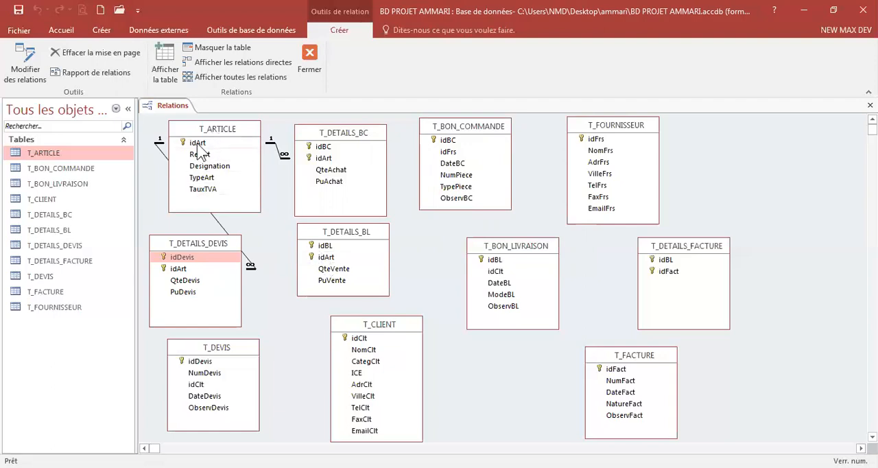
# Step: Link idArt of T_ARTICLE to idArt of T_DETAILS_BL, enforcing referential integrity with cascade updates and cascade deletes
pyautogui.moveTo(197, 145); pyautogui.dragTo(327, 265)
pyautogui.click(314, 197)
pyautogui.click(317, 212)
pyautogui.click(306, 223)
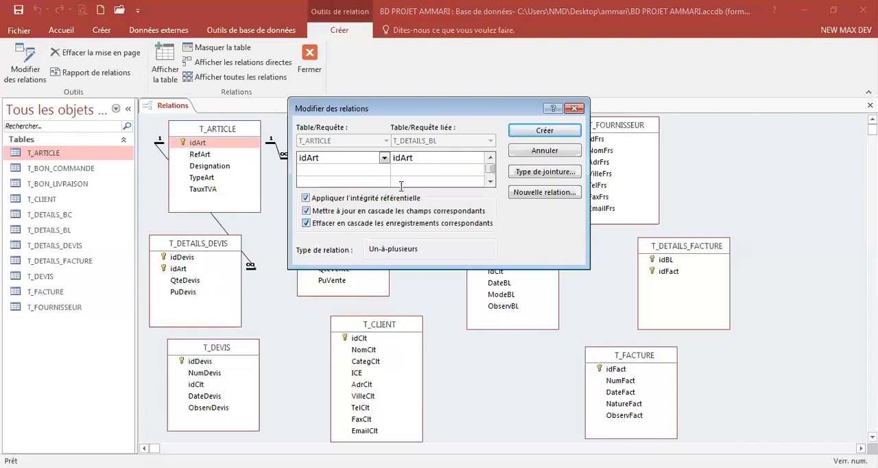
pyautogui.click(557, 133)
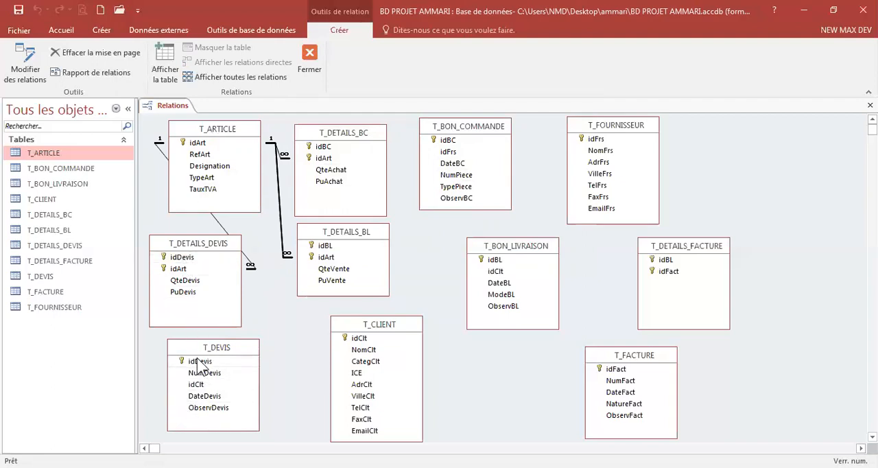
# Step: Link idDevis of T_DEVIS to idDevis of T_DETAILS_DEVIS, enforcing referential integrity with cascade updates and cascade deletes
pyautogui.moveTo(204, 364); pyautogui.dragTo(182, 257)
pyautogui.click(321, 200)
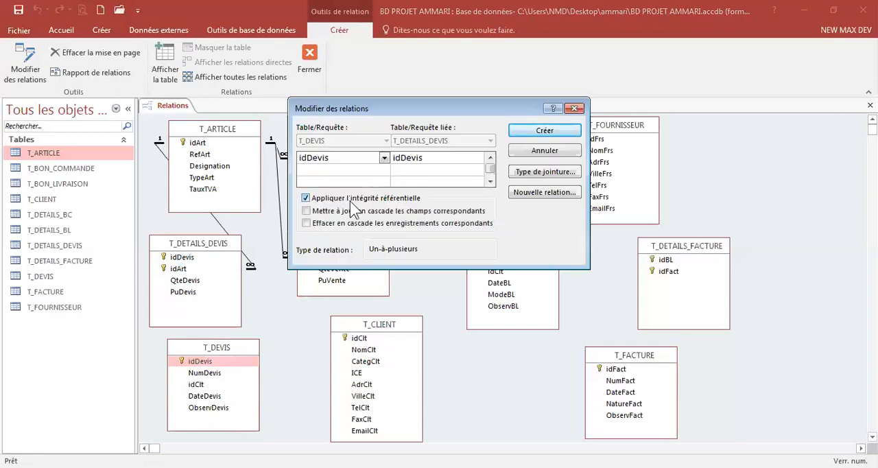
pyautogui.click(326, 212)
pyautogui.click(307, 225)
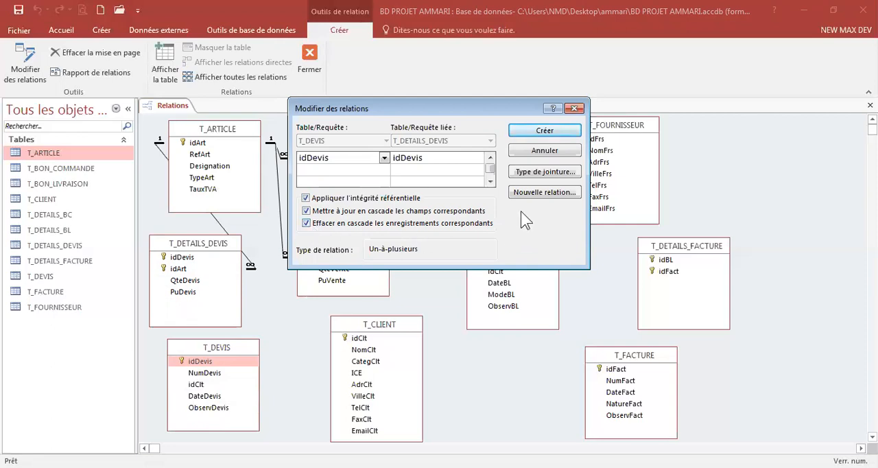
pyautogui.click(544, 131)
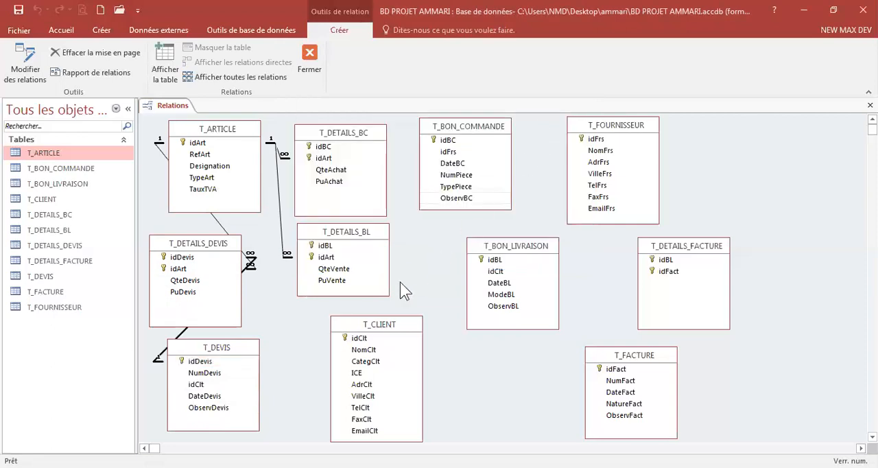
# Step: Nudge T_DEVIS down and shift T_FOURNISSEUR and T_DETAILS_BL to the right
pyautogui.click(232, 349)
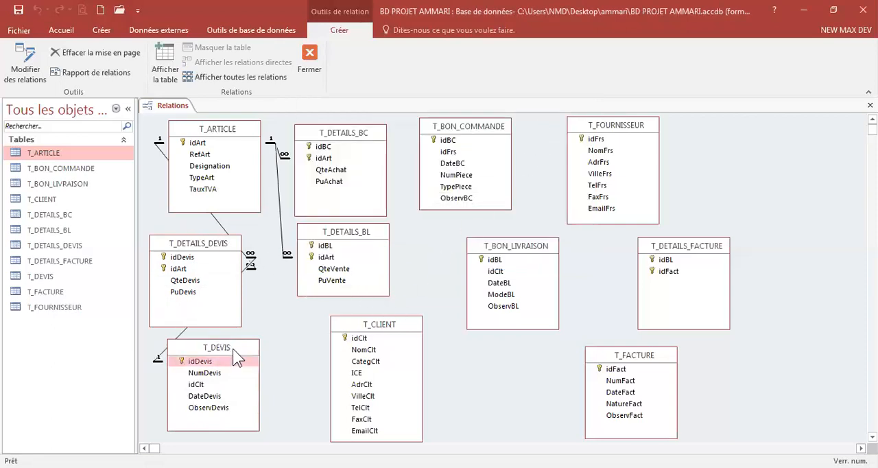
pyautogui.moveTo(232, 348); pyautogui.dragTo(230, 354)
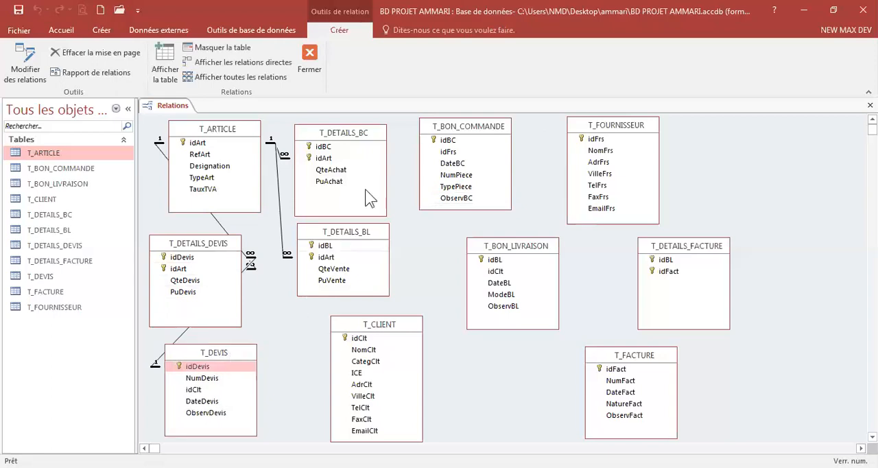
pyautogui.moveTo(632, 128); pyautogui.dragTo(695, 125)
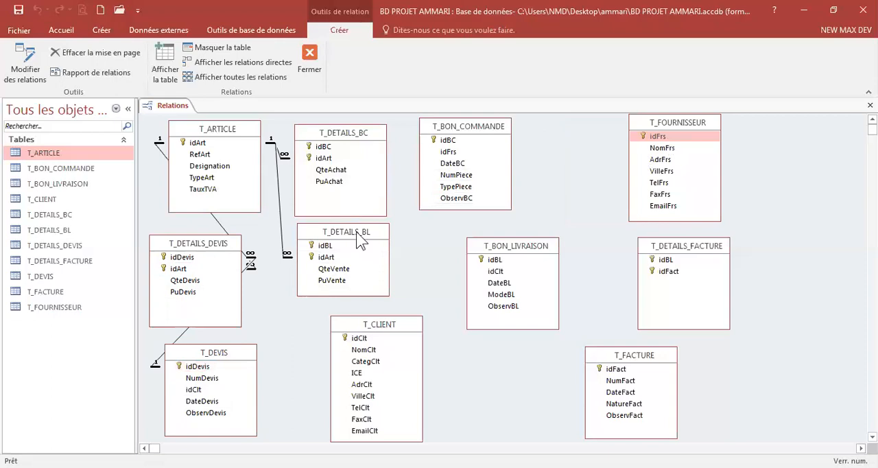
pyautogui.moveTo(356, 232); pyautogui.dragTo(373, 237)
# Step: Move T_DETAILS_DEVIS to the right and adjust the size and position of the T_DEVIS box below it
pyautogui.click(219, 253)
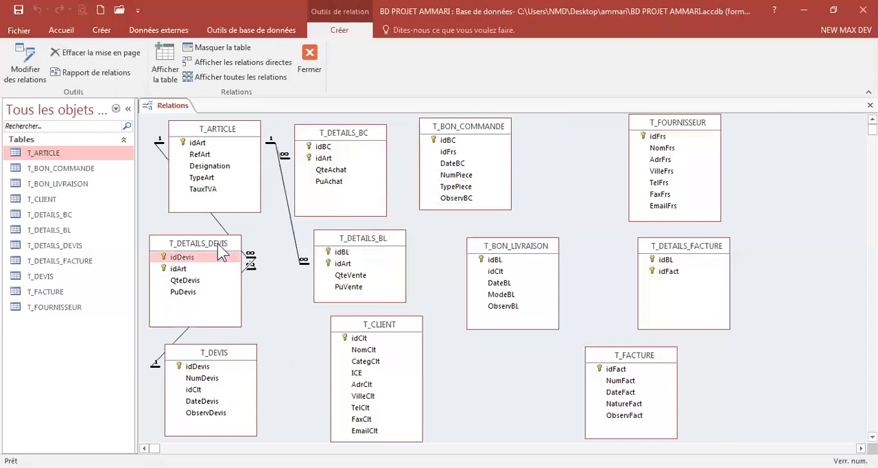
pyautogui.moveTo(219, 252); pyautogui.dragTo(250, 253)
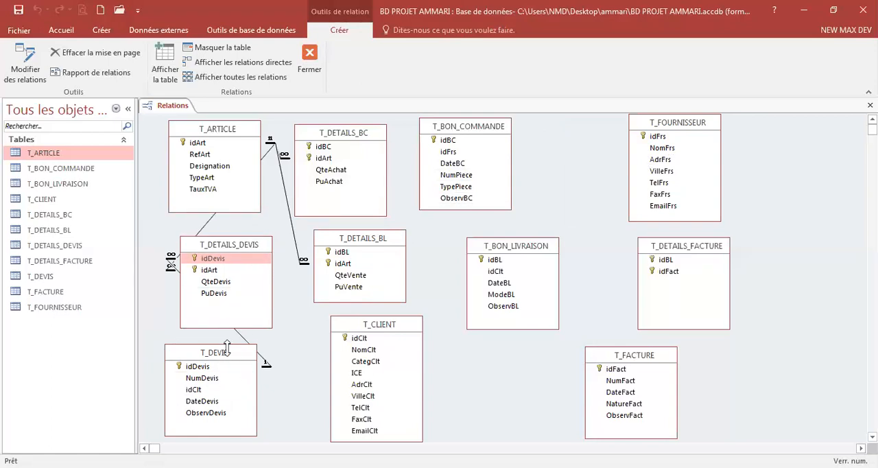
pyautogui.moveTo(226, 346); pyautogui.dragTo(226, 344)
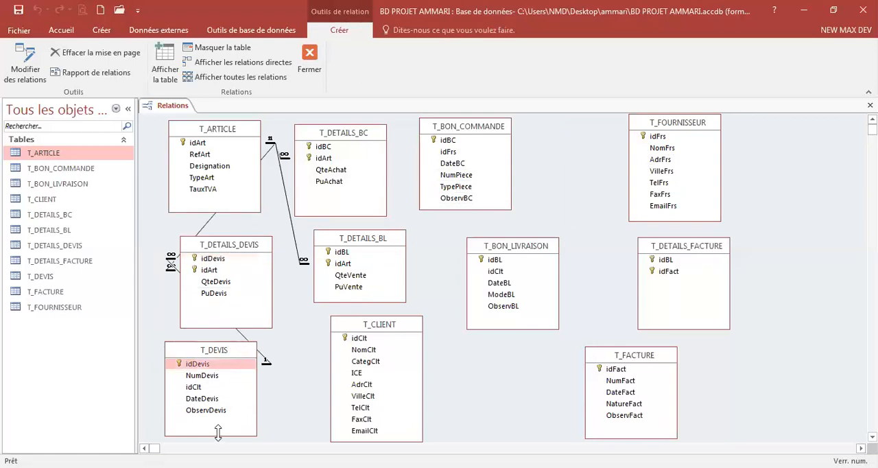
pyautogui.moveTo(217, 432); pyautogui.dragTo(217, 424)
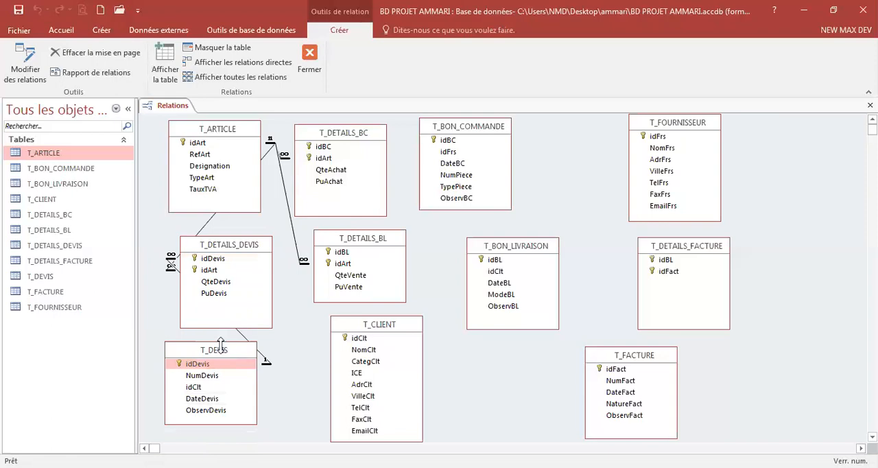
pyautogui.moveTo(220, 342); pyautogui.dragTo(221, 350)
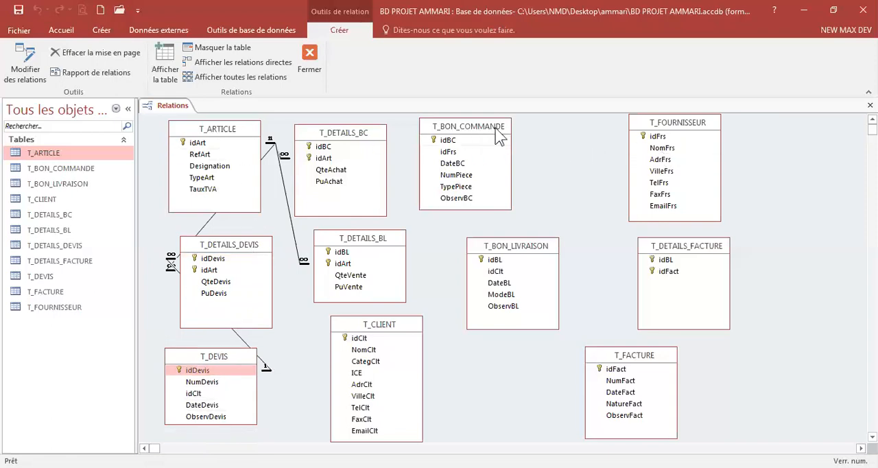
# Step: Shift T_BON_COMMANDE, T_DETAILS_BC and T_ARTICLE right and move T_DETAILS_DEVIS into the top left corner
pyautogui.moveTo(496, 128); pyautogui.dragTo(573, 136)
pyautogui.moveTo(355, 132); pyautogui.dragTo(448, 130)
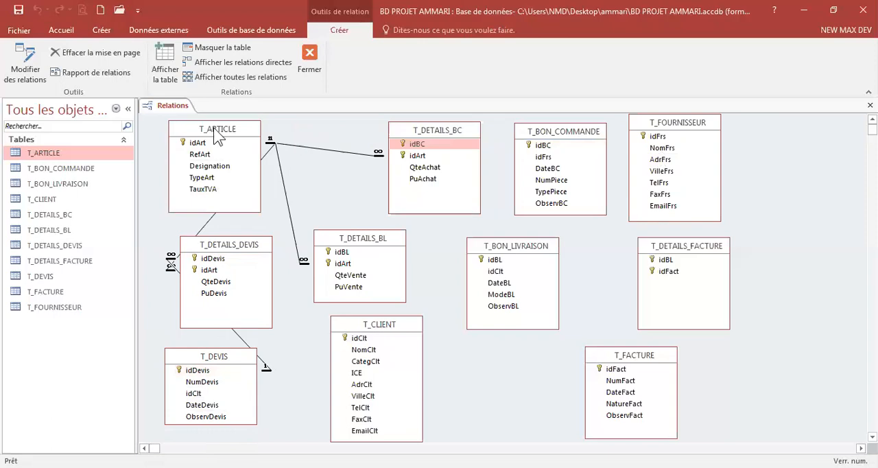
pyautogui.moveTo(217, 133); pyautogui.dragTo(316, 138)
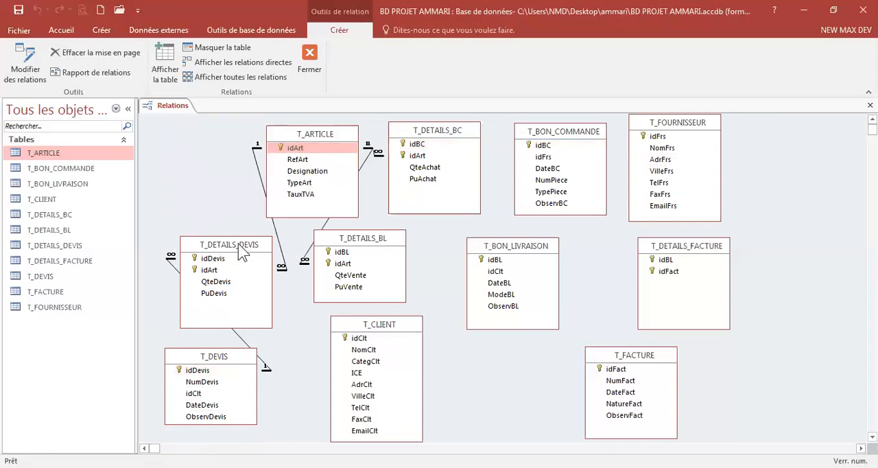
pyautogui.moveTo(240, 248); pyautogui.dragTo(203, 143)
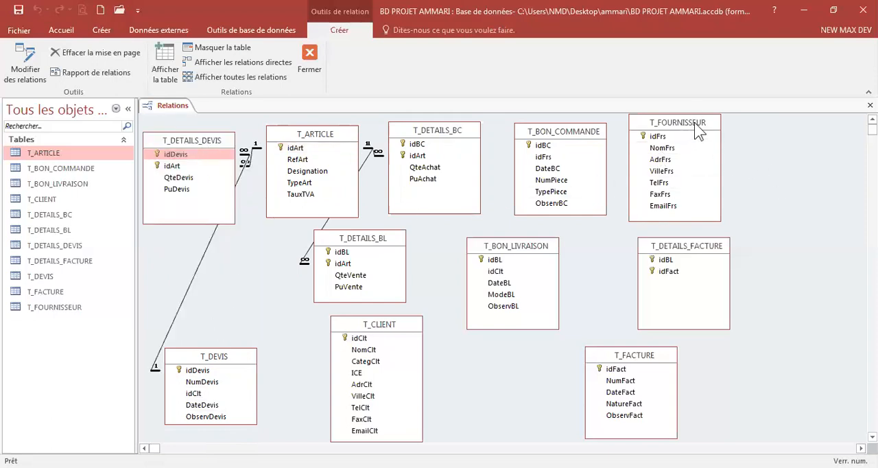
# Step: Spread the top row by pushing T_FOURNISSEUR, T_BON_COMMANDE, T_DETAILS_BC and T_ARTICLE further right
pyautogui.moveTo(698, 130); pyautogui.dragTo(808, 135)
pyautogui.moveTo(590, 135); pyautogui.dragTo(690, 128)
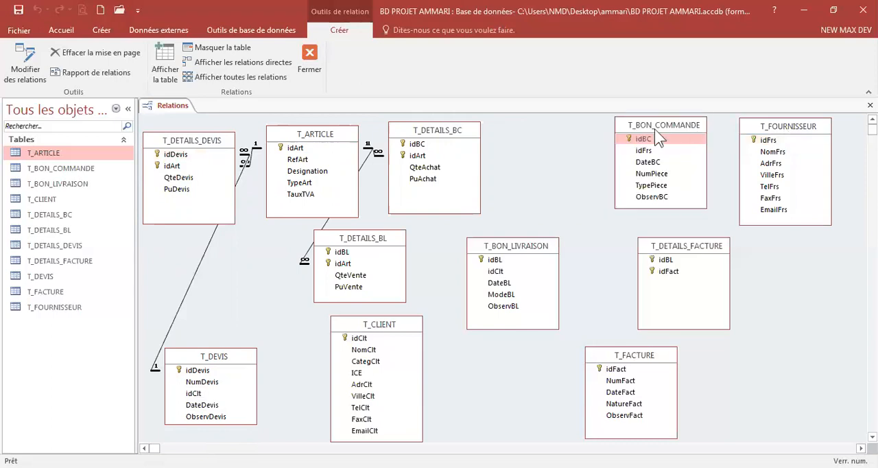
pyautogui.click(470, 144)
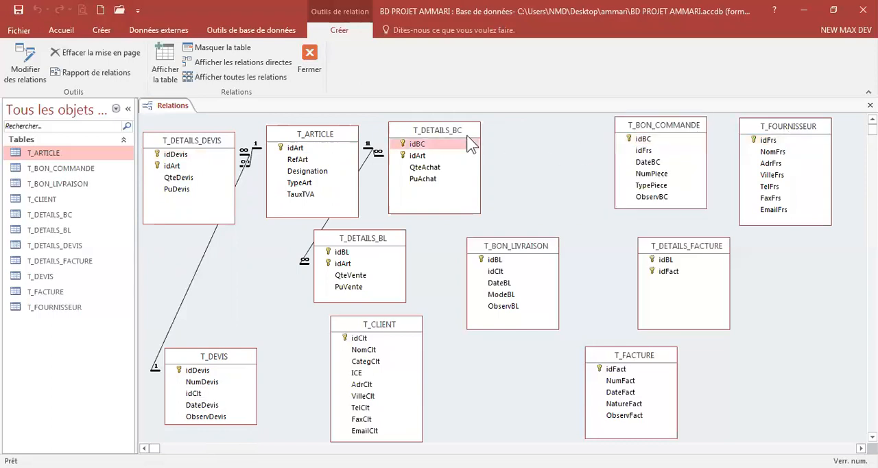
pyautogui.moveTo(470, 144); pyautogui.dragTo(583, 137)
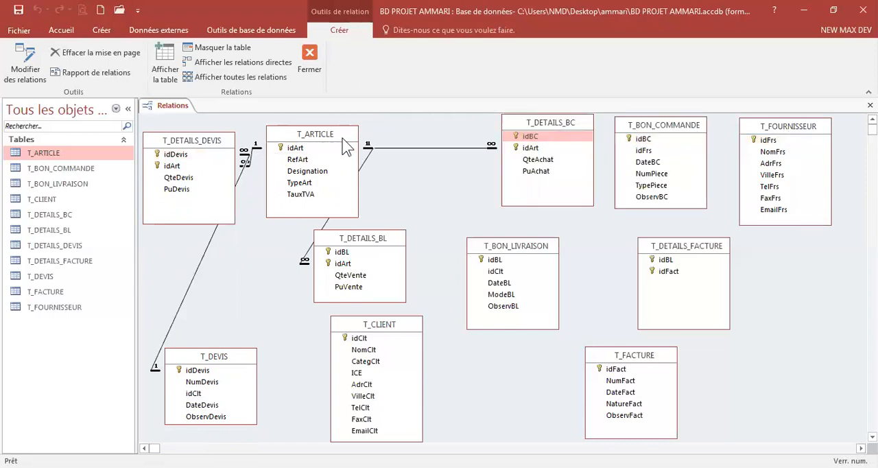
pyautogui.click(346, 141)
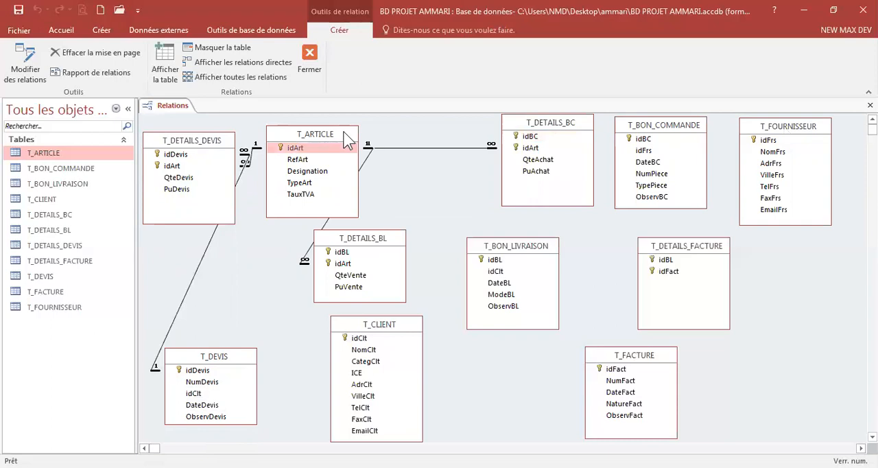
pyautogui.moveTo(346, 140); pyautogui.dragTo(452, 129)
# Step: Move T_DETAILS_BL left below T_ARTICLE and shift T_DETAILS_DEVIS right next to T_ARTICLE
pyautogui.click(378, 244)
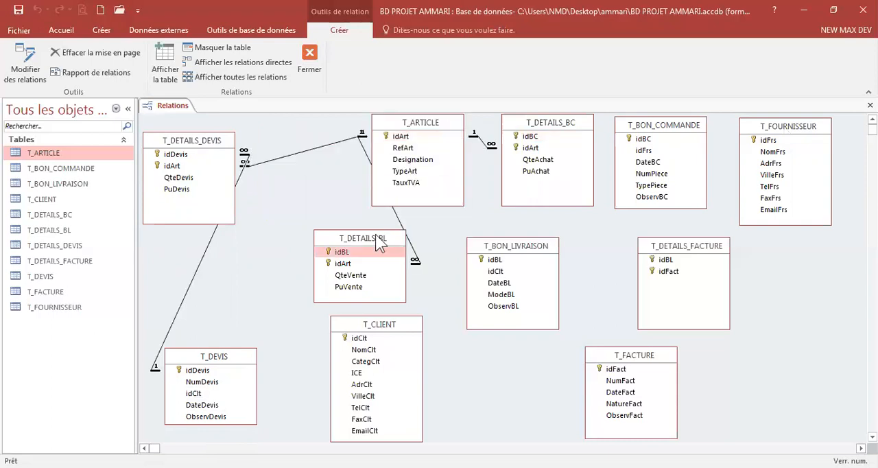
pyautogui.moveTo(376, 238); pyautogui.dragTo(312, 233)
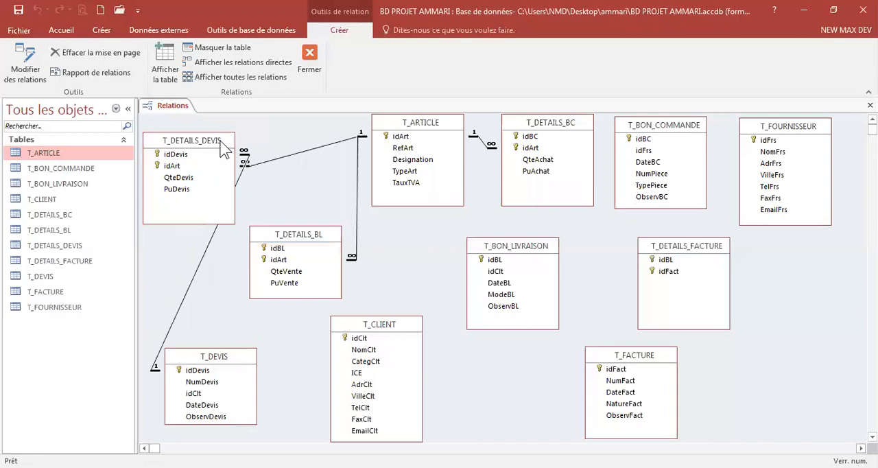
pyautogui.moveTo(221, 147); pyautogui.dragTo(302, 139)
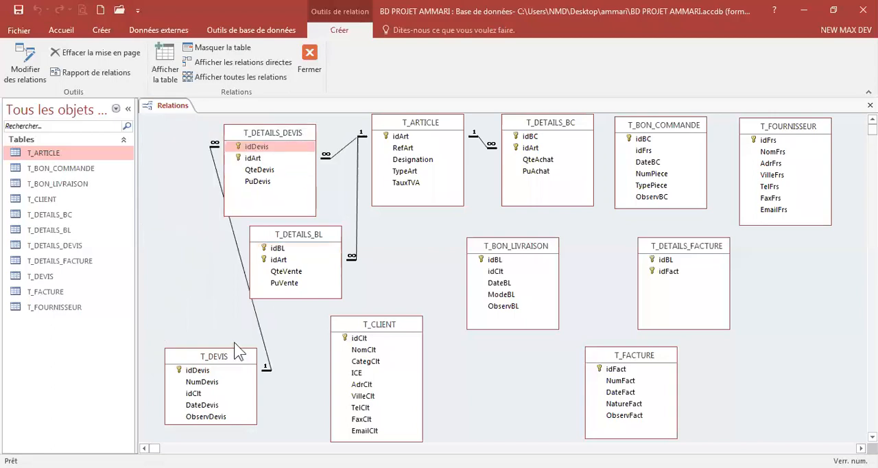
# Step: Narrow the navigation pane and move T_DEVIS up beside T_DETAILS_BL
pyautogui.moveTo(137, 239); pyautogui.dragTo(109, 239)
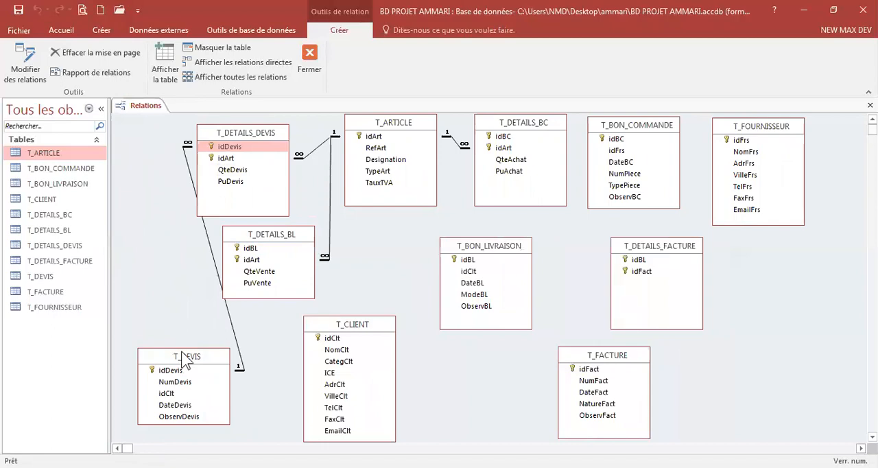
pyautogui.moveTo(184, 360); pyautogui.dragTo(158, 244)
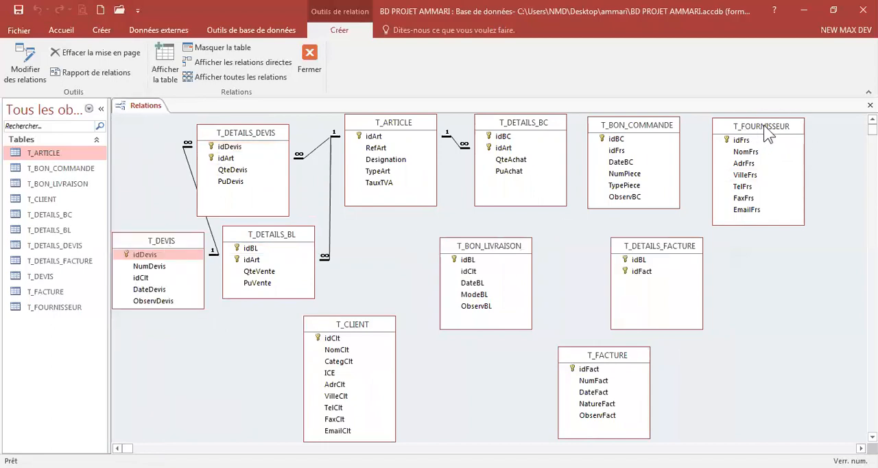
# Step: Shift T_FOURNISSEUR, T_BON_COMMANDE, T_DETAILS_BC, T_ARTICLE and T_DETAILS_DEVIS to the right along the top row
pyautogui.moveTo(767, 134); pyautogui.dragTo(803, 135)
pyautogui.moveTo(664, 130); pyautogui.dragTo(710, 134)
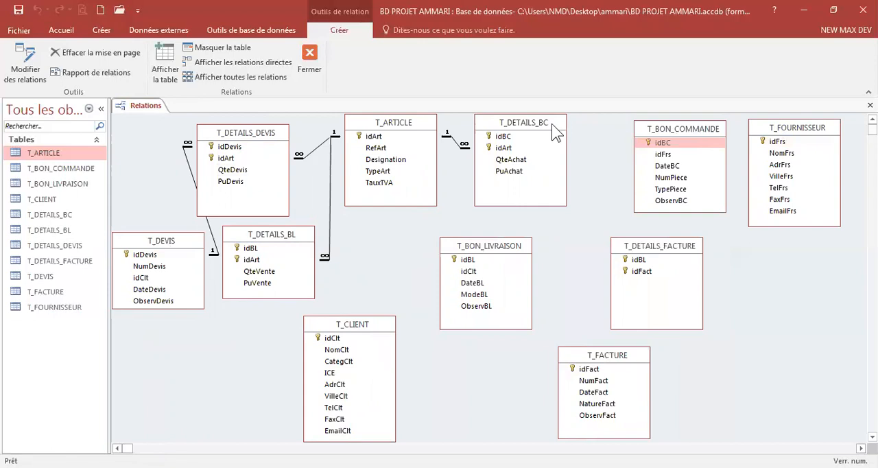
pyautogui.click(553, 126)
pyautogui.moveTo(556, 131); pyautogui.dragTo(608, 135)
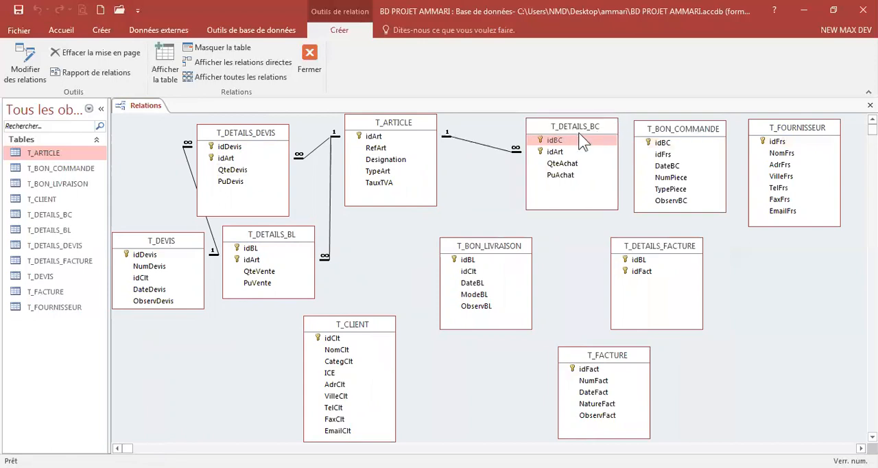
pyautogui.click(427, 130)
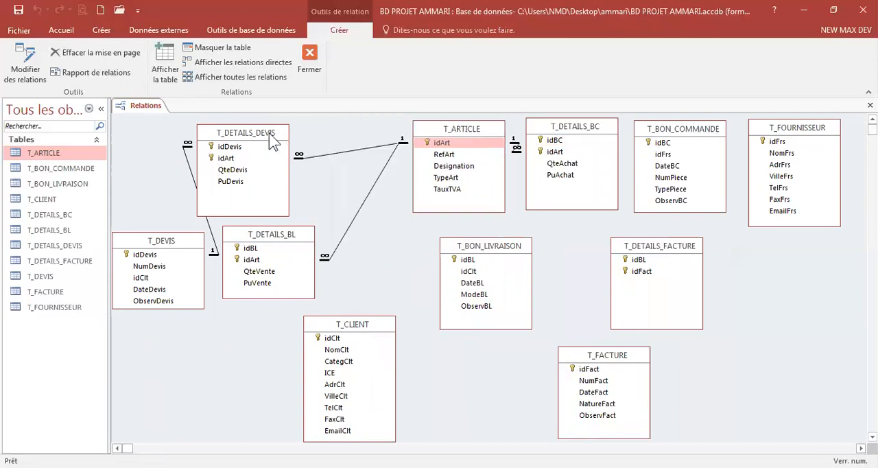
pyautogui.moveTo(274, 133); pyautogui.dragTo(328, 126)
# Step: Move T_DEVIS into the top left corner, nudge T_BON_LIVRAISON left and shift T_DETAILS_BL slightly right
pyautogui.click(166, 245)
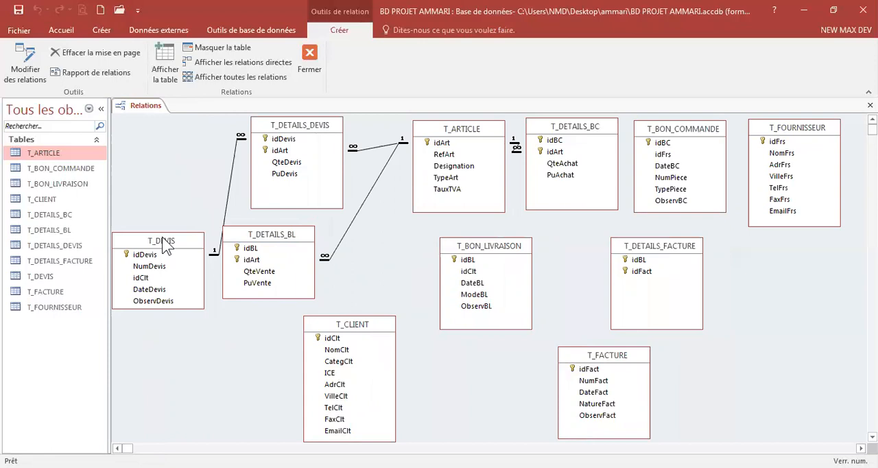
pyautogui.moveTo(166, 246); pyautogui.dragTo(177, 142)
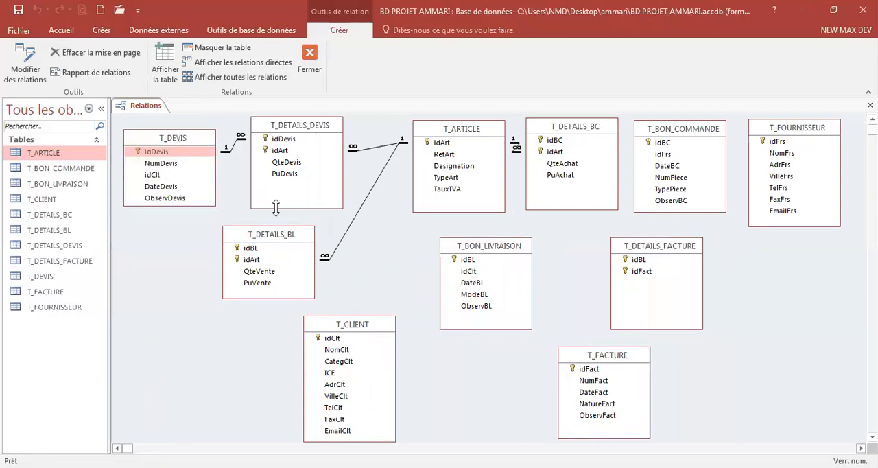
pyautogui.click(500, 245)
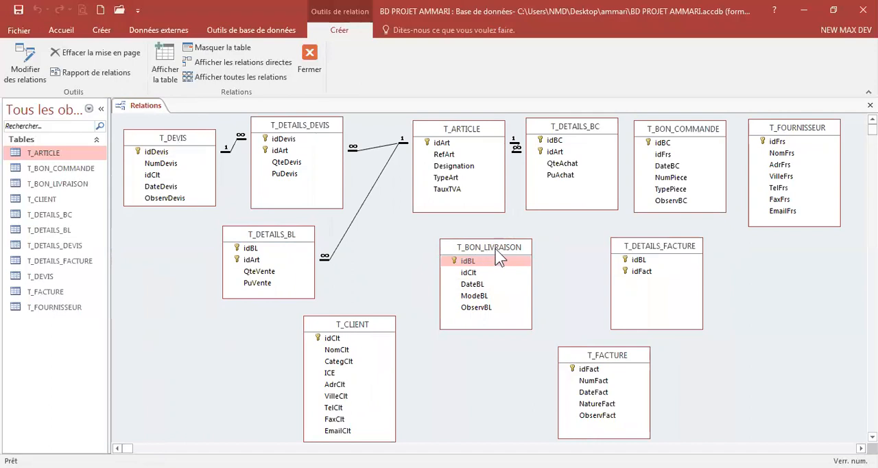
pyautogui.moveTo(495, 251); pyautogui.dragTo(482, 250)
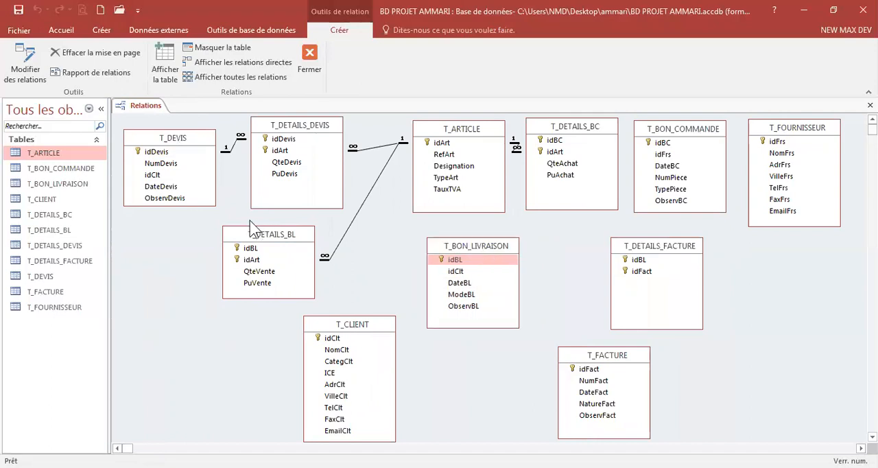
pyautogui.click(278, 236)
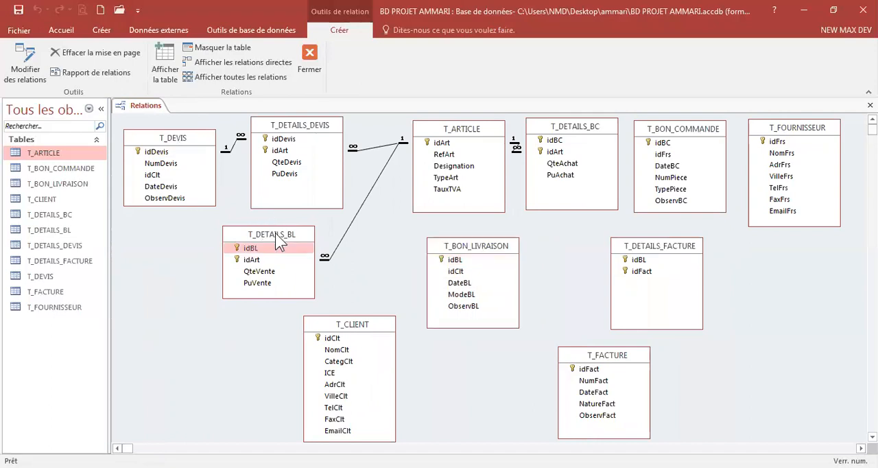
pyautogui.moveTo(278, 236); pyautogui.dragTo(310, 233)
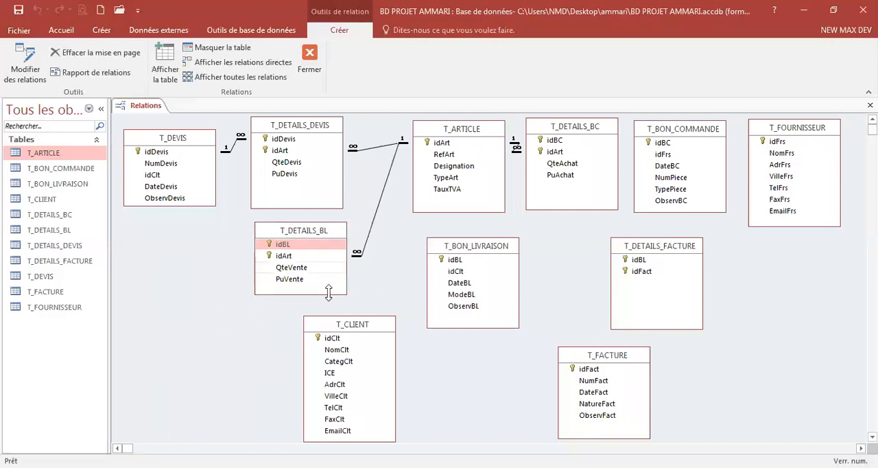
# Step: Shift T_CLIENT slightly left and nudge T_BON_LIVRAISON into place
pyautogui.click(355, 328)
pyautogui.moveTo(355, 329); pyautogui.dragTo(334, 325)
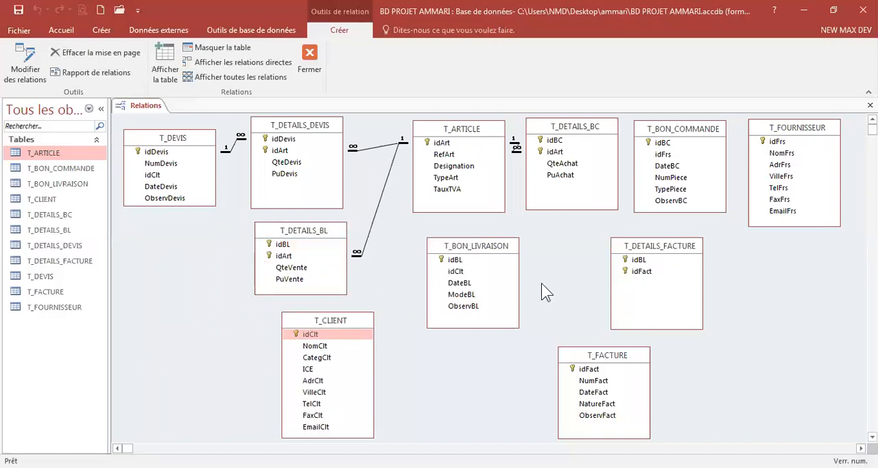
pyautogui.click(484, 250)
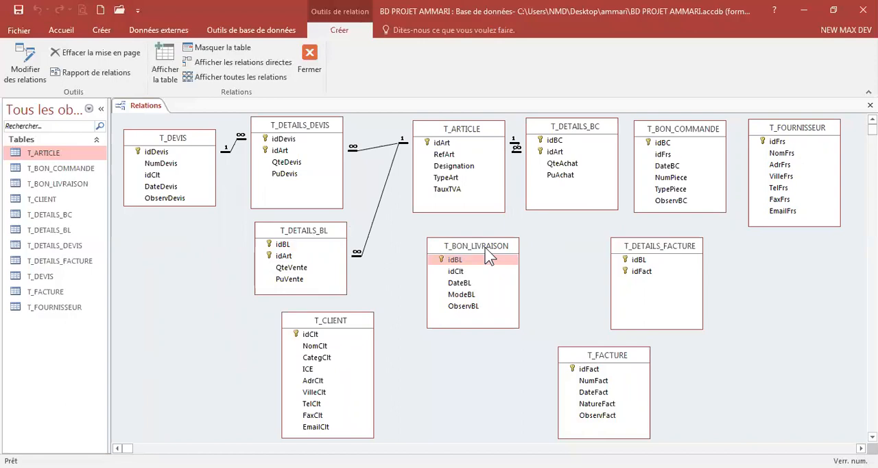
pyautogui.moveTo(488, 255); pyautogui.dragTo(491, 256)
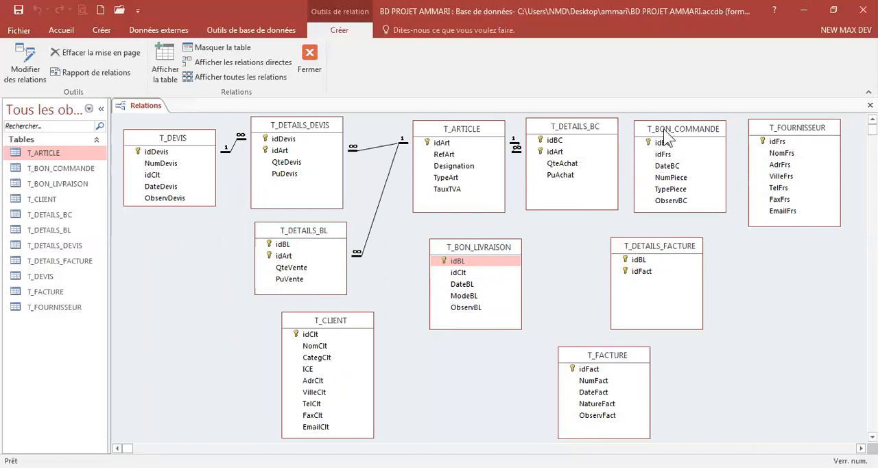
# Step: Link idFrs of T_FOURNISSEUR to idFrs of T_BON_COMMANDE with referential integrity, cascade update and cascade delete
pyautogui.click(768, 143)
pyautogui.moveTo(789, 140); pyautogui.dragTo(662, 157)
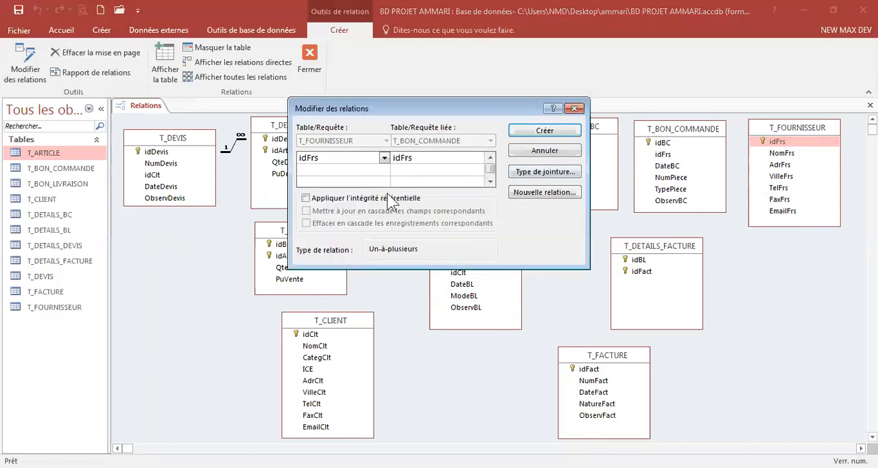
pyautogui.click(306, 198)
pyautogui.click(306, 210)
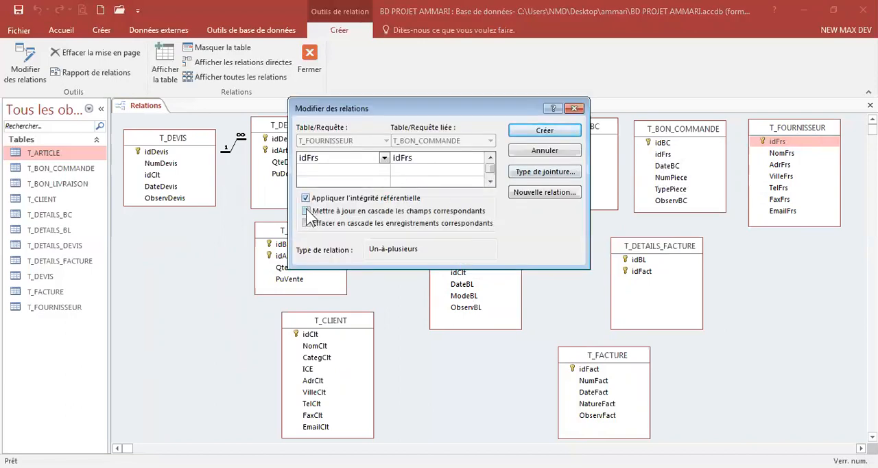
pyautogui.click(306, 223)
pyautogui.click(559, 135)
# Step: Move T_FOURNISSEUR slightly down and shift T_DETAILS_FACTURE a little to the right
pyautogui.moveTo(798, 127); pyautogui.dragTo(814, 142)
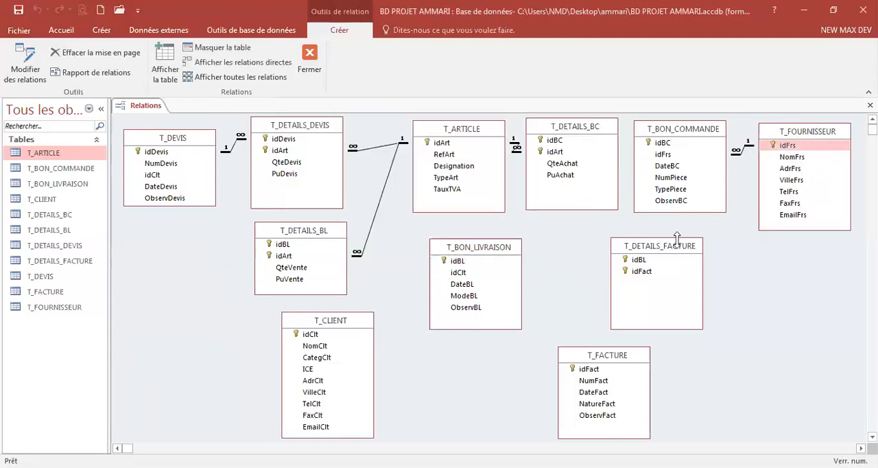
pyautogui.click(662, 258)
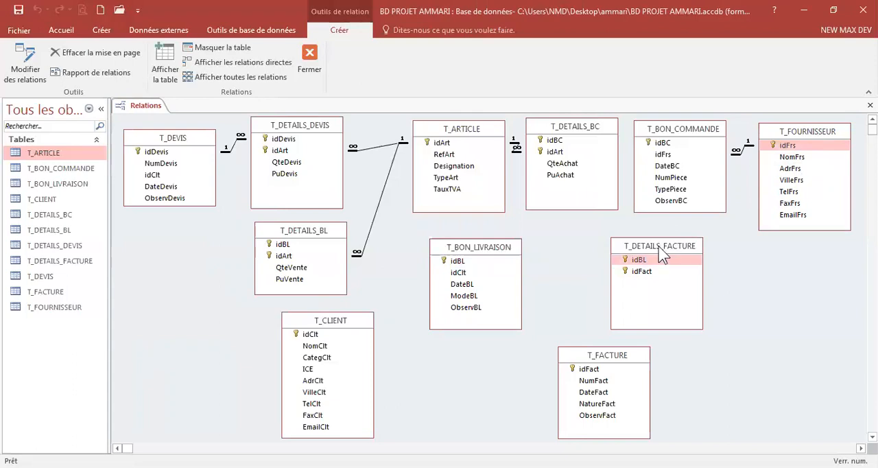
pyautogui.moveTo(659, 250); pyautogui.dragTo(675, 250)
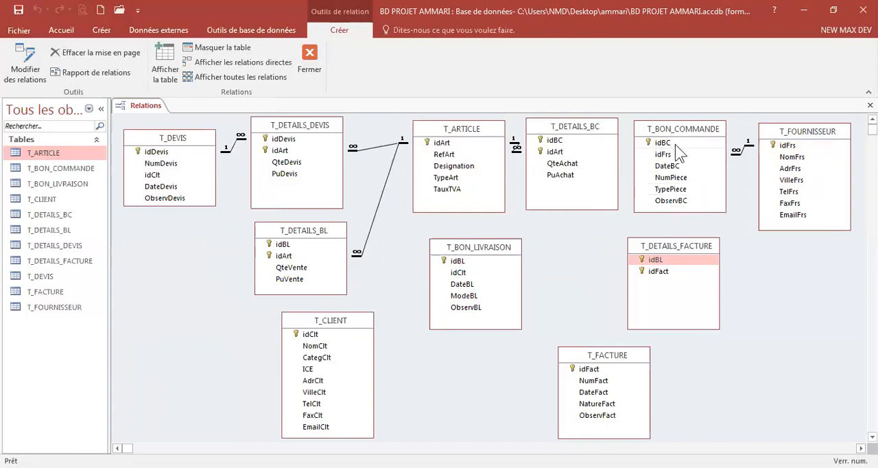
# Step: Link idBC of T_BON_COMMANDE to idBC of T_DETAILS_BC with referential integrity, cascade update and cascade delete
pyautogui.moveTo(666, 144); pyautogui.dragTo(556, 142)
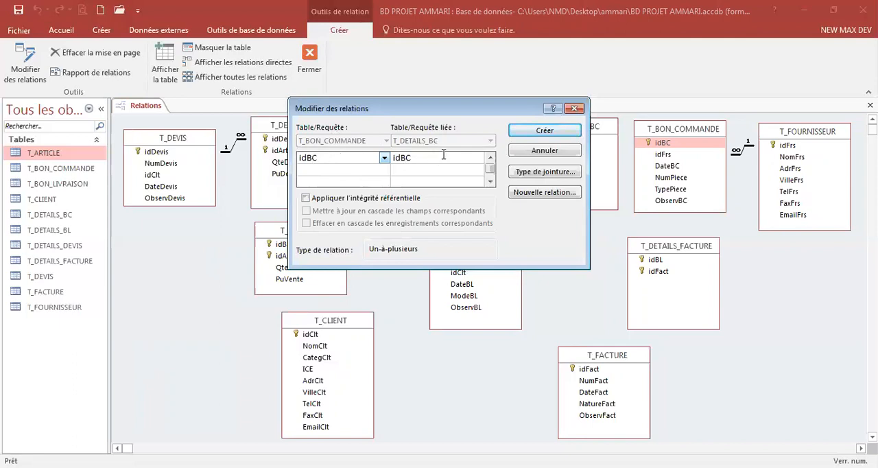
pyautogui.click(329, 198)
pyautogui.click(347, 211)
pyautogui.click(357, 223)
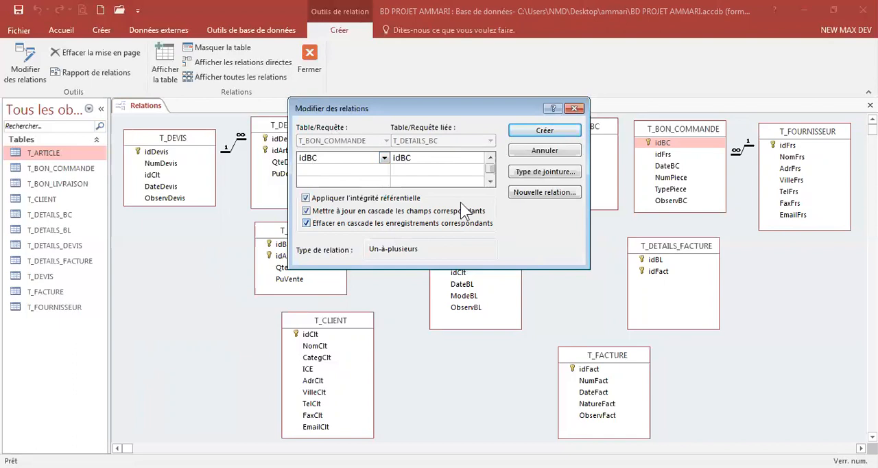
pyautogui.click(559, 133)
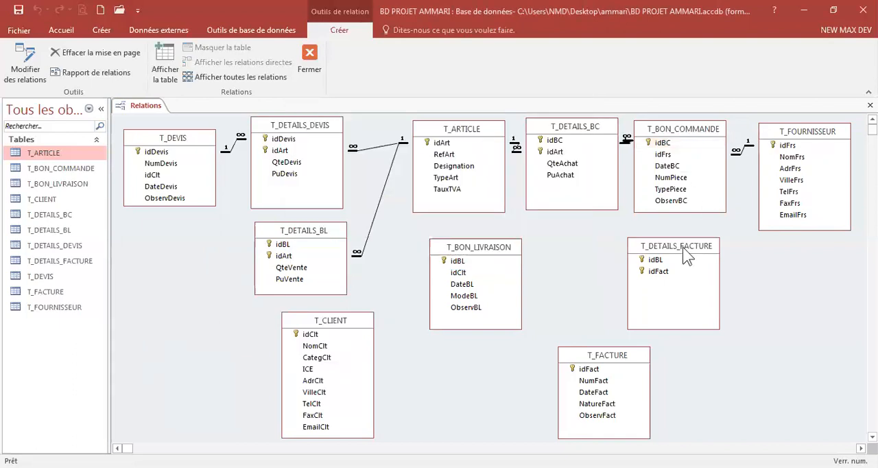
# Step: Rearrange the right side: move T_BON_COMMANDE down, T_FACTURE to the right and T_DETAILS_FACTURE beside it
pyautogui.moveTo(692, 251); pyautogui.dragTo(749, 350)
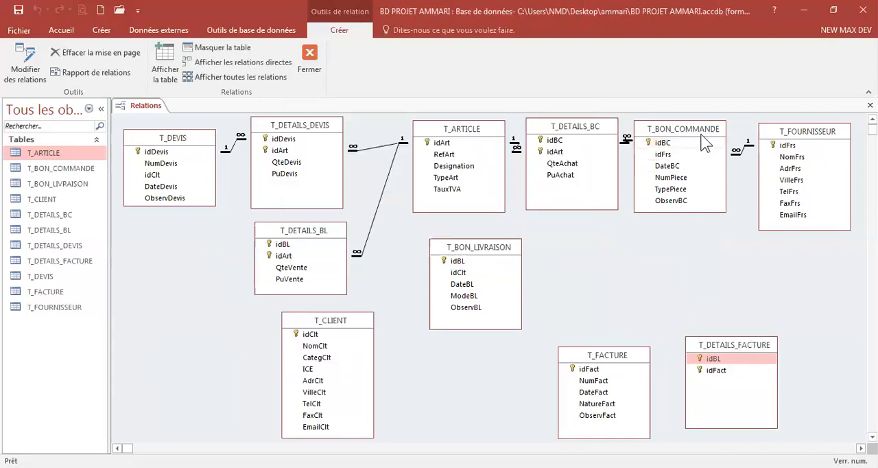
pyautogui.moveTo(700, 140); pyautogui.dragTo(708, 170)
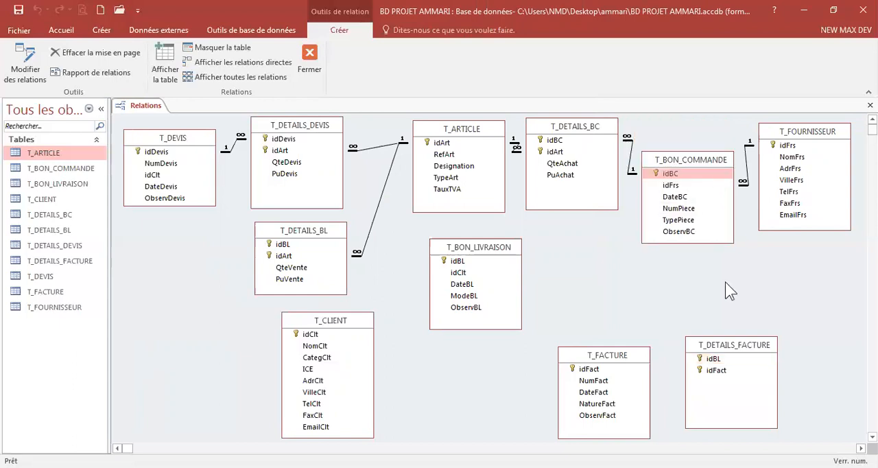
pyautogui.click(731, 344)
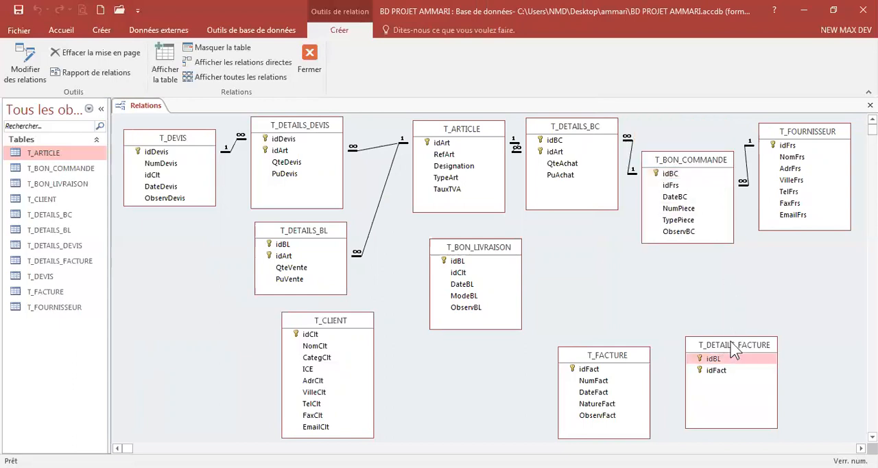
pyautogui.moveTo(731, 345); pyautogui.dragTo(780, 289)
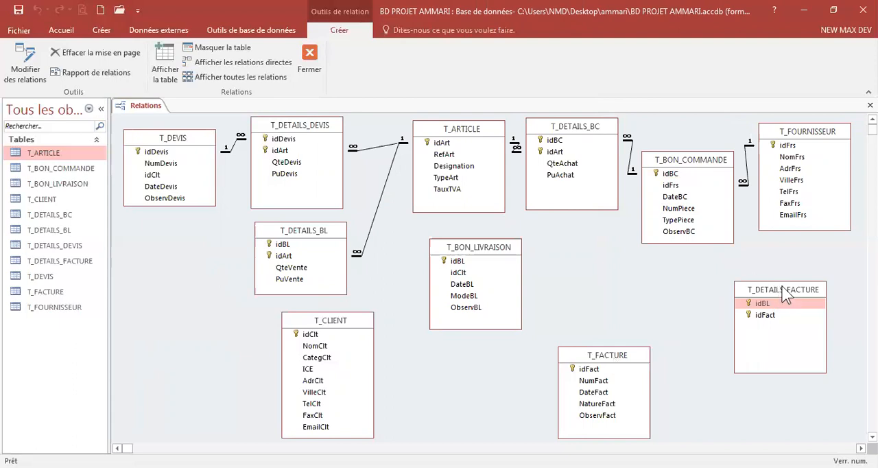
pyautogui.moveTo(787, 293); pyautogui.dragTo(604, 269)
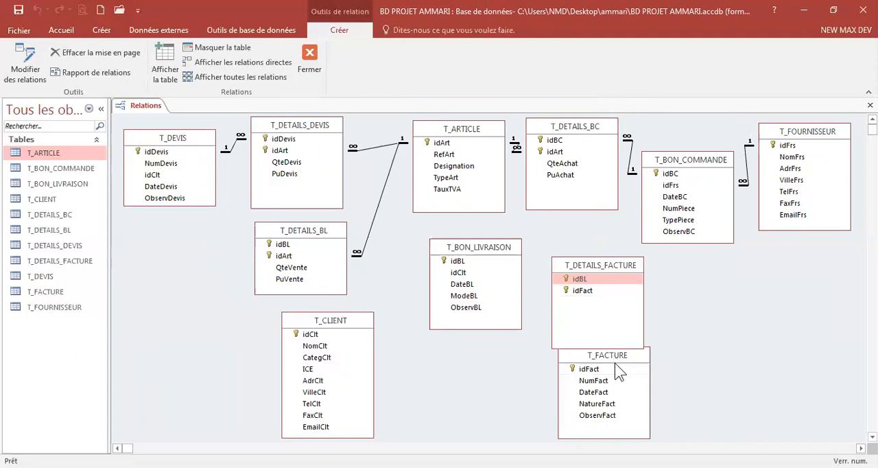
pyautogui.click(620, 369)
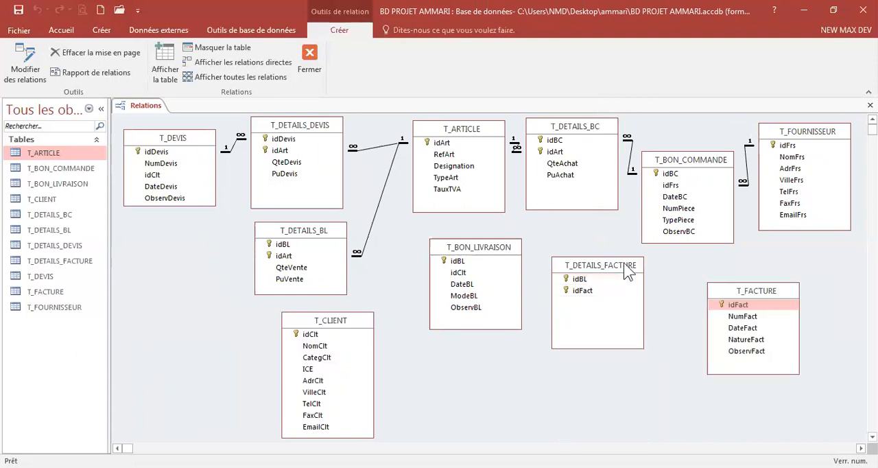
pyautogui.moveTo(619, 268); pyautogui.dragTo(636, 284)
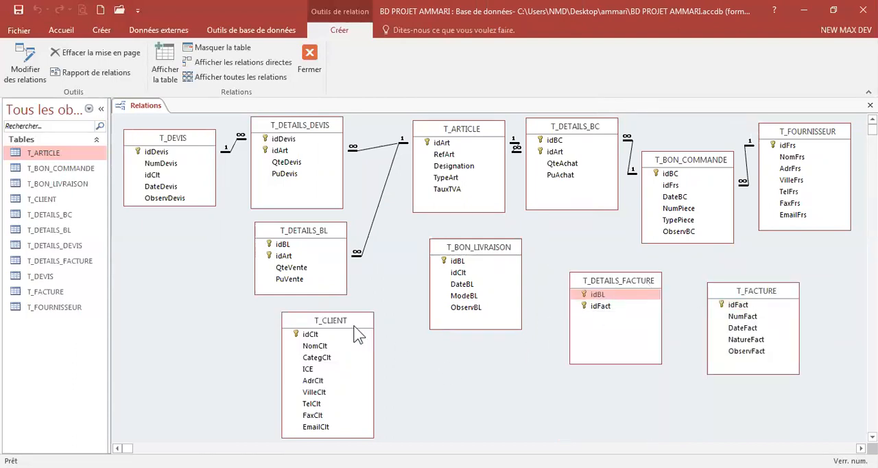
# Step: Shorten the T_DETAILS_DEVIS box and nudge T_CLIENT and T_DETAILS_BL slightly up
pyautogui.moveTo(356, 321); pyautogui.dragTo(353, 315)
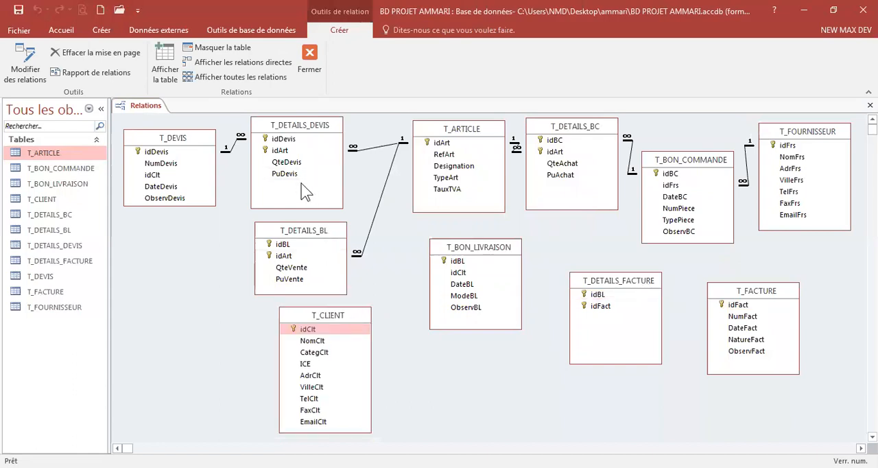
pyautogui.moveTo(310, 208); pyautogui.dragTo(310, 192)
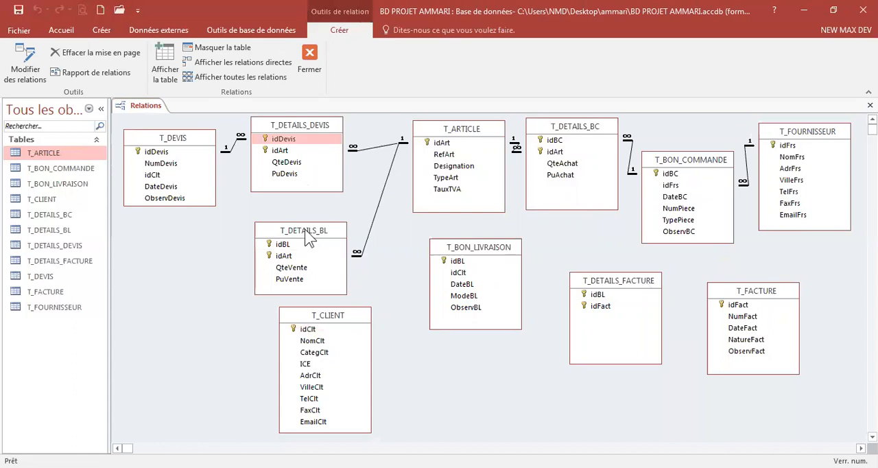
pyautogui.moveTo(309, 237); pyautogui.dragTo(302, 228)
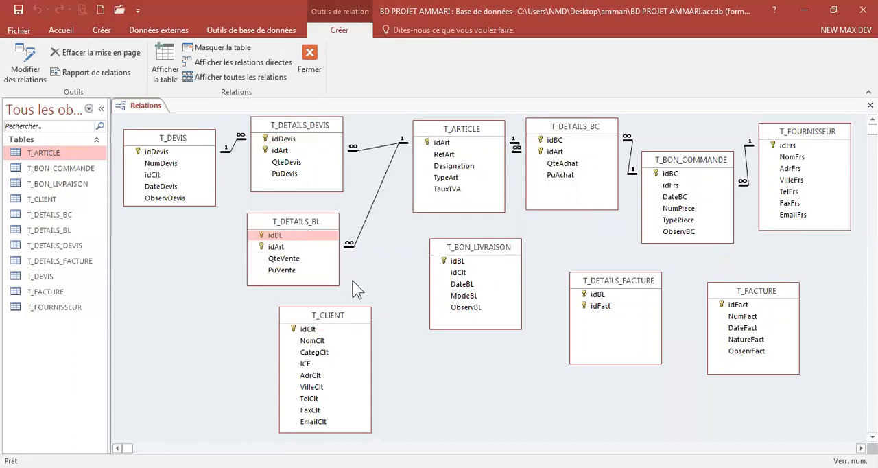
# Step: Move T_CLIENT left and place T_BON_LIVRAISON on the left side below T_DEVIS
pyautogui.click(329, 317)
pyautogui.moveTo(329, 316); pyautogui.dragTo(300, 315)
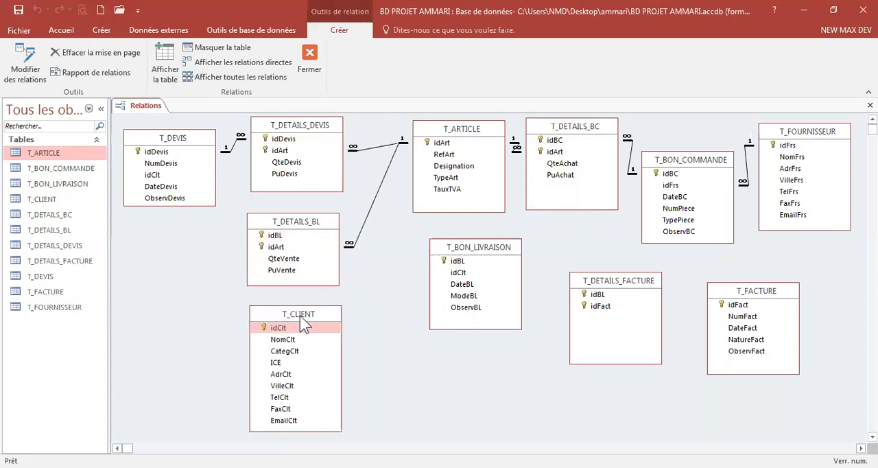
pyautogui.click(488, 247)
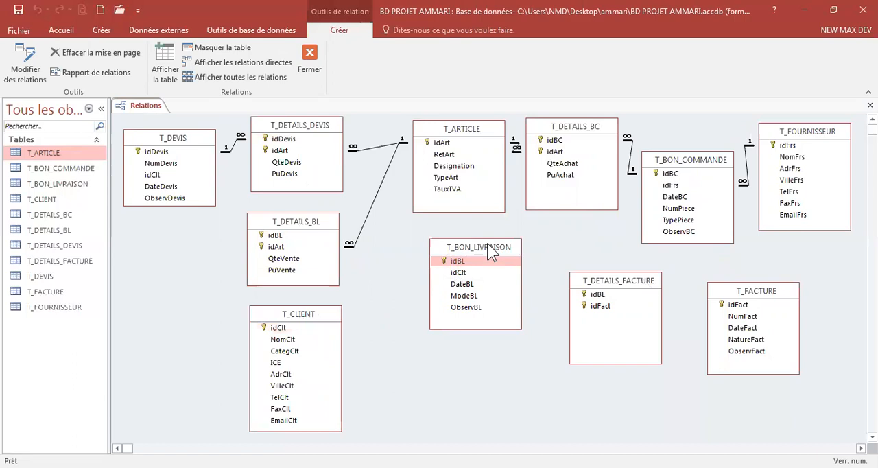
pyautogui.moveTo(487, 243); pyautogui.dragTo(193, 272)
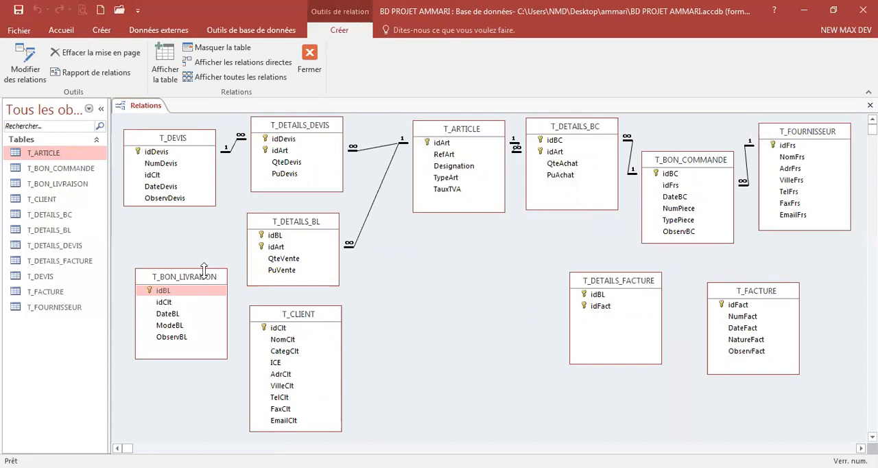
# Step: Move T_BON_LIVRAISON to the centre below T_ARTICLE and shift T_DETAILS_BL up beneath T_DETAILS_DEVIS
pyautogui.click(311, 226)
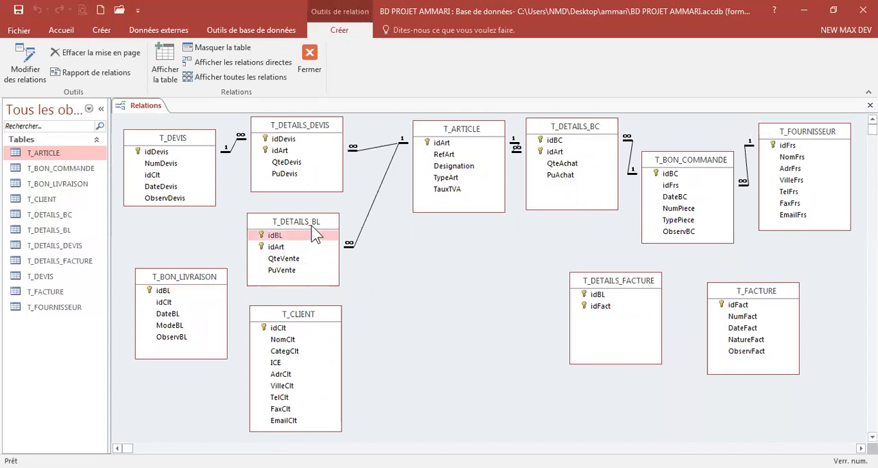
pyautogui.moveTo(312, 228); pyautogui.dragTo(343, 233)
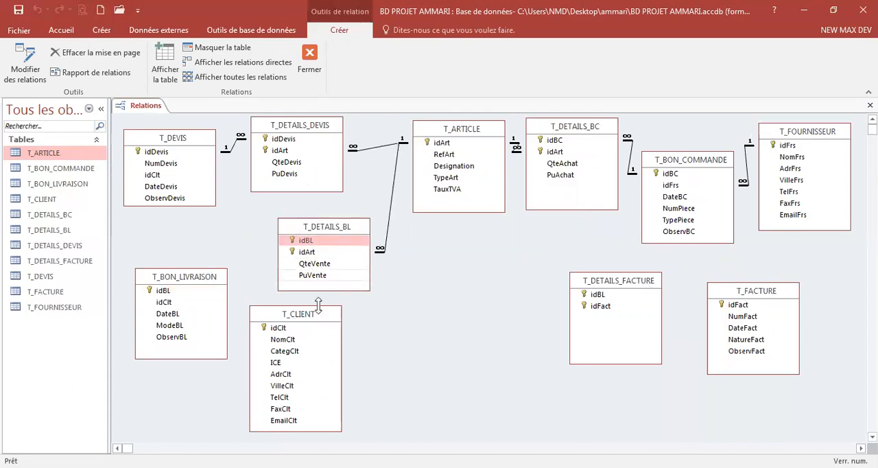
pyautogui.click(193, 278)
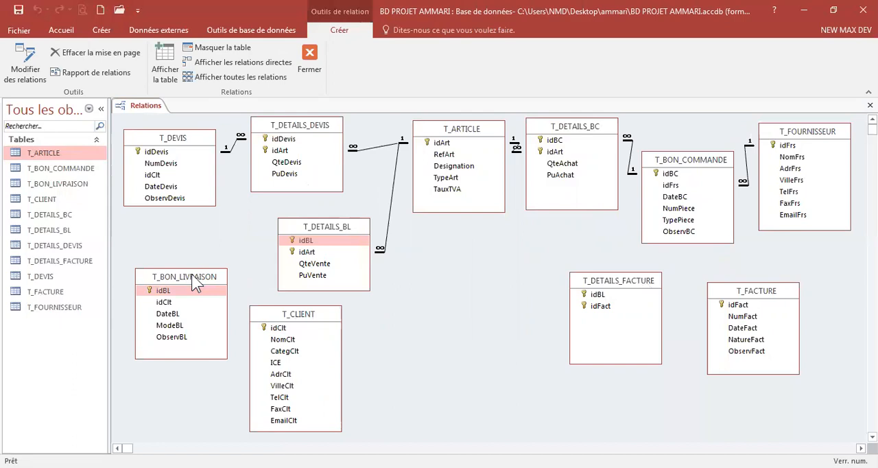
pyautogui.moveTo(193, 277); pyautogui.dragTo(190, 237)
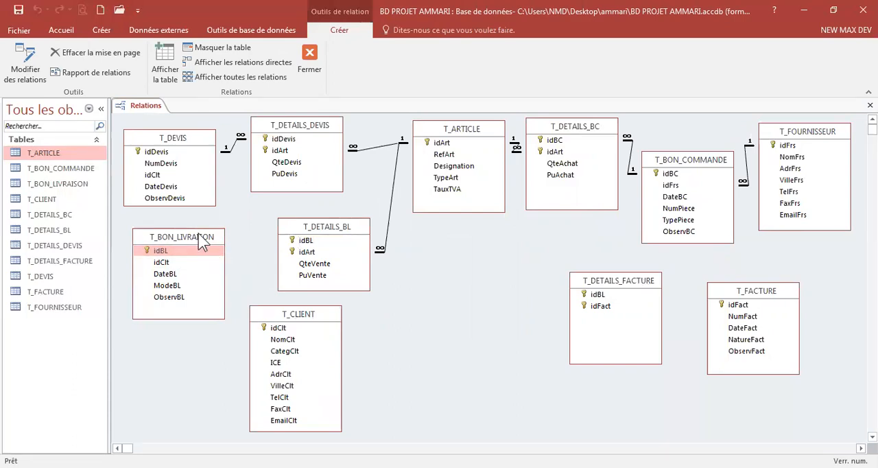
pyautogui.moveTo(198, 234); pyautogui.dragTo(479, 246)
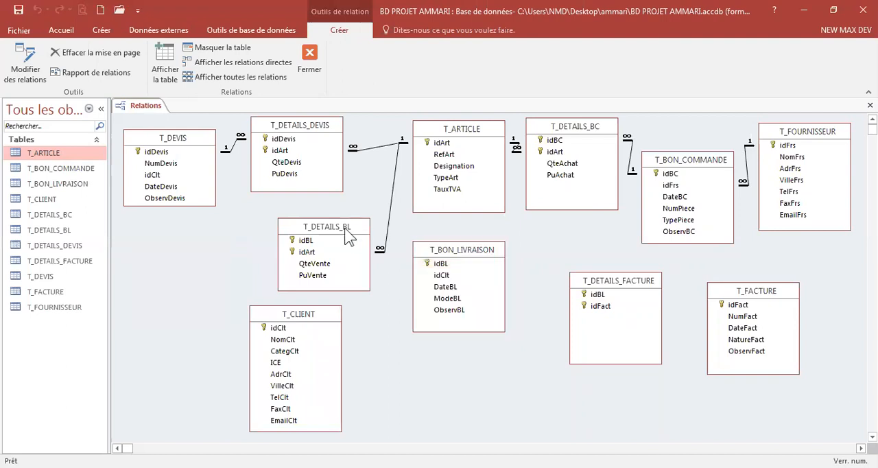
pyautogui.moveTo(345, 230); pyautogui.dragTo(306, 216)
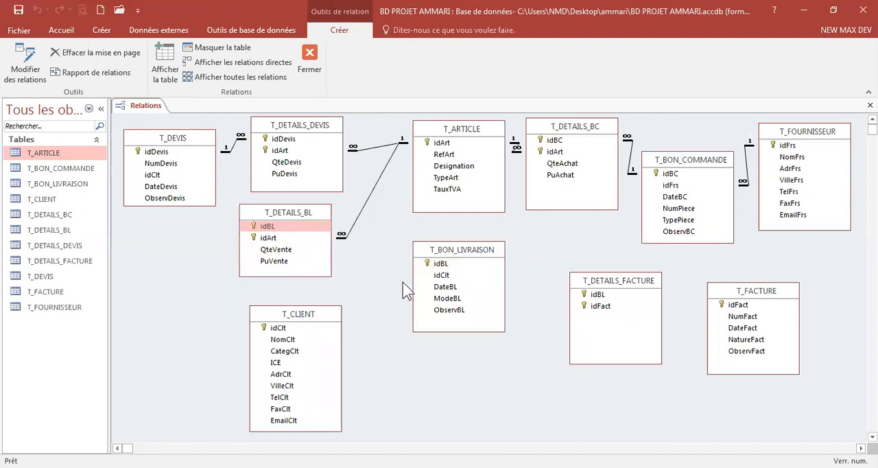
pyautogui.click(452, 261)
pyautogui.moveTo(453, 250); pyautogui.dragTo(458, 234)
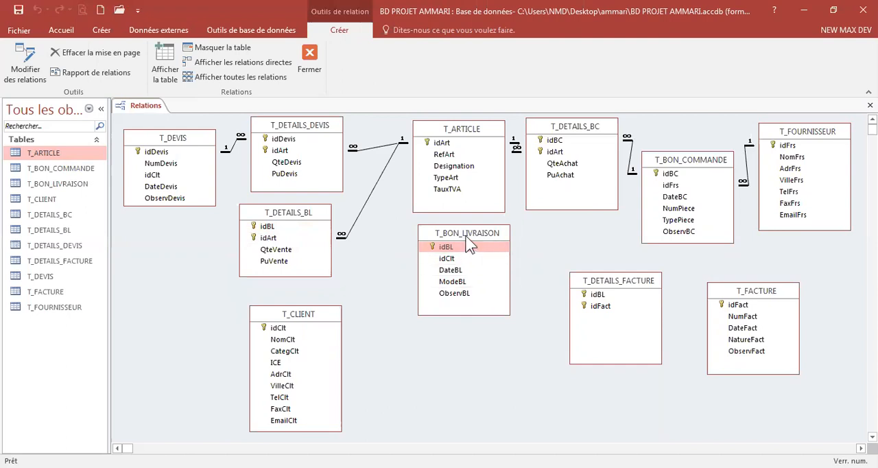
# Step: Link idBL of T_BON_LIVRAISON to idBL of T_DETAILS_BL with referential integrity, cascade update and cascade delete
pyautogui.moveTo(444, 251); pyautogui.dragTo(264, 226)
pyautogui.click(307, 198)
pyautogui.click(306, 211)
pyautogui.click(307, 223)
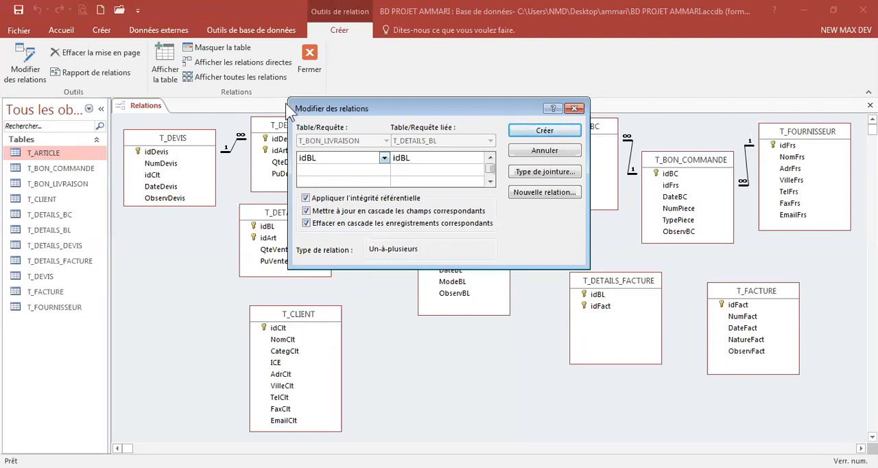
pyautogui.click(538, 132)
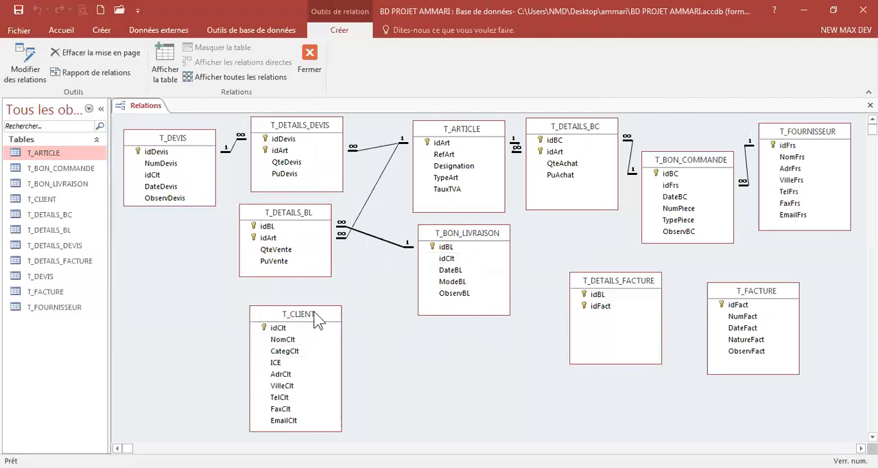
# Step: Nudge T_CLIENT up and link its idClt to idClt of T_BON_LIVRAISON with referential integrity and both cascade options
pyautogui.moveTo(314, 311); pyautogui.dragTo(304, 290)
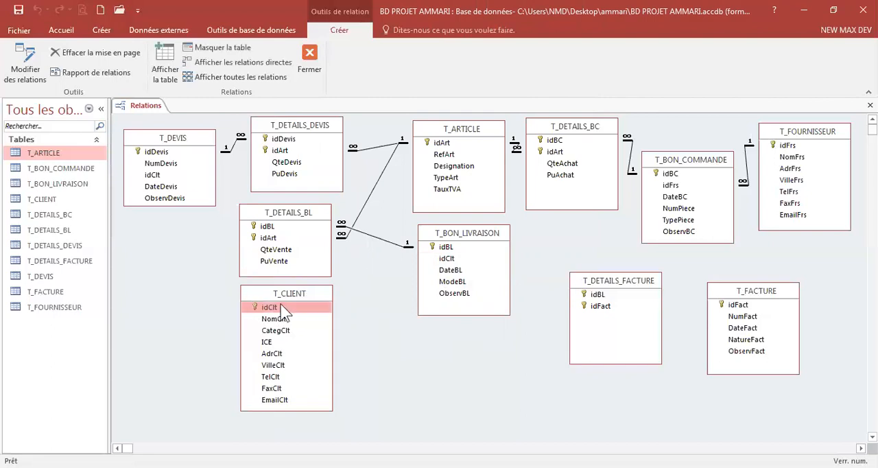
pyautogui.moveTo(271, 310); pyautogui.dragTo(446, 261)
pyautogui.click(354, 200)
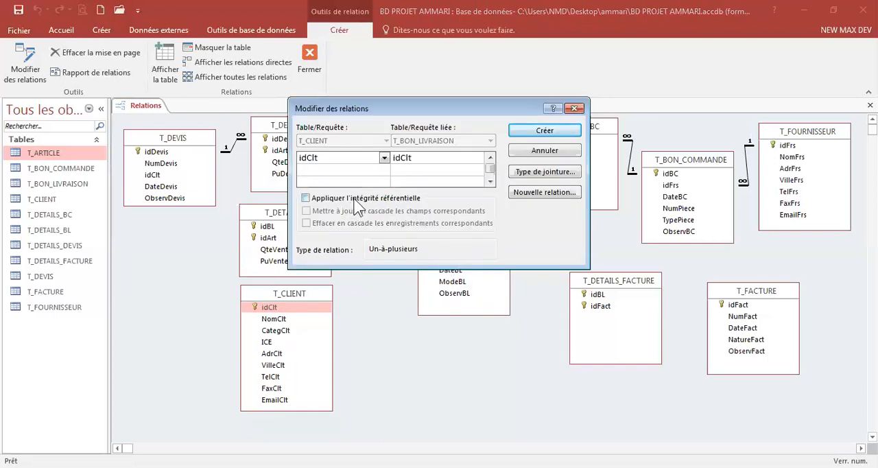
pyautogui.click(325, 212)
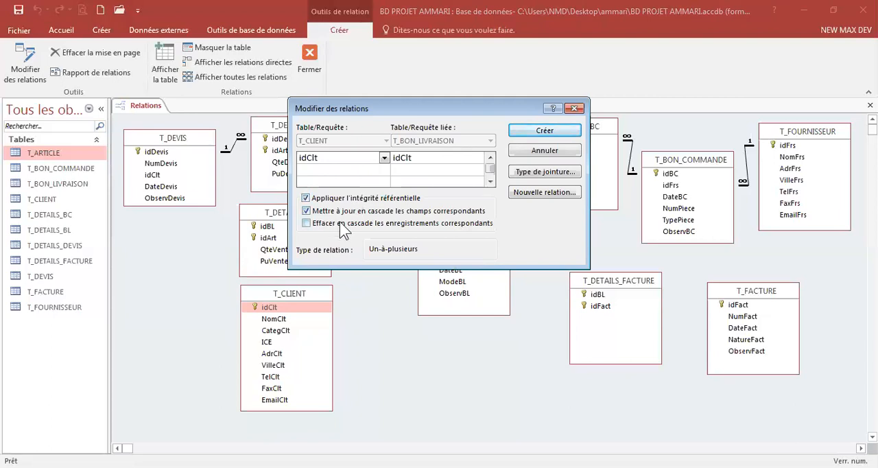
pyautogui.click(340, 223)
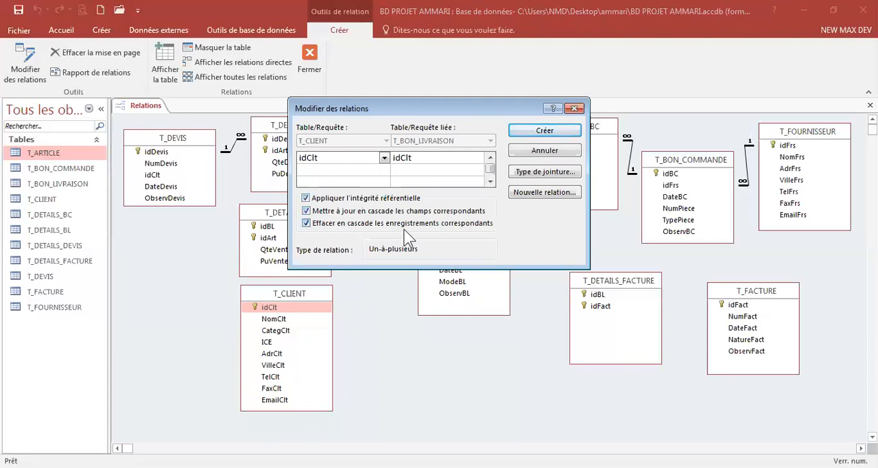
pyautogui.click(544, 130)
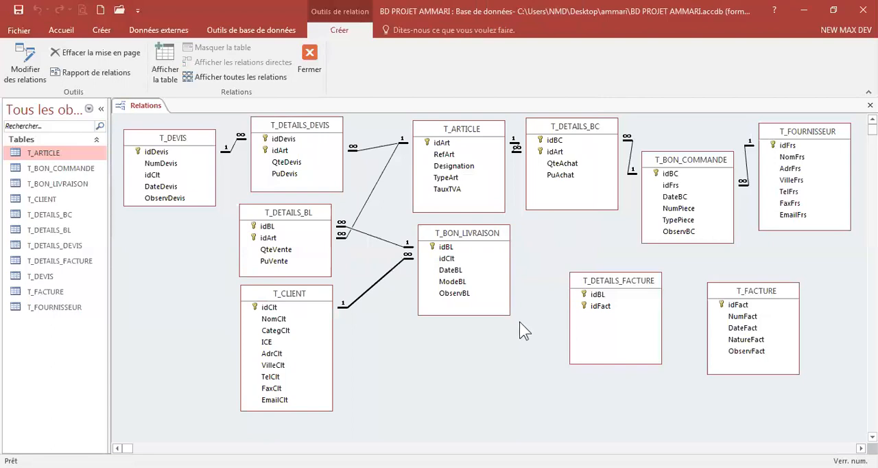
# Step: Shift T_DETAILS_FACTURE slightly and link idBL of T_BON_LIVRAISON to its idBL with referential integrity and both cascade options
pyautogui.click(591, 293)
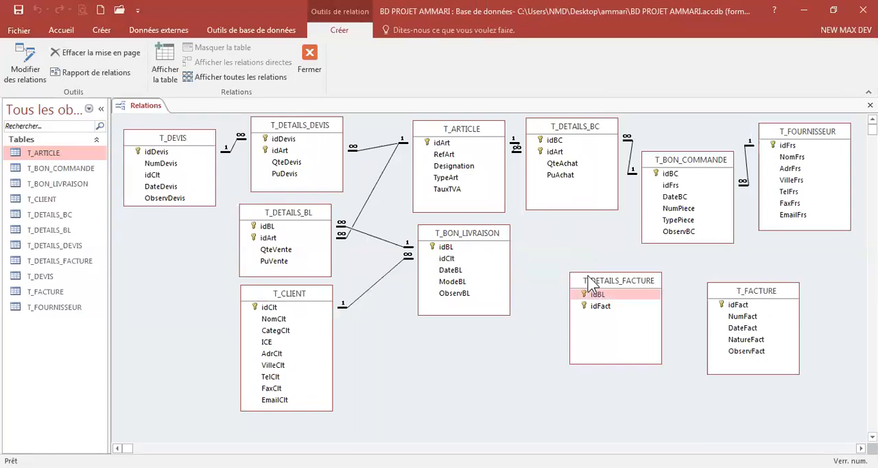
pyautogui.moveTo(591, 281); pyautogui.dragTo(585, 277)
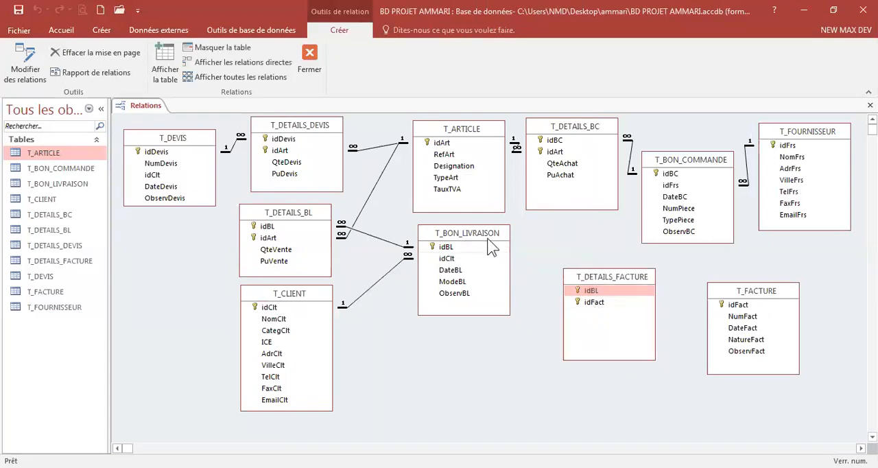
pyautogui.moveTo(484, 245); pyautogui.dragTo(624, 286)
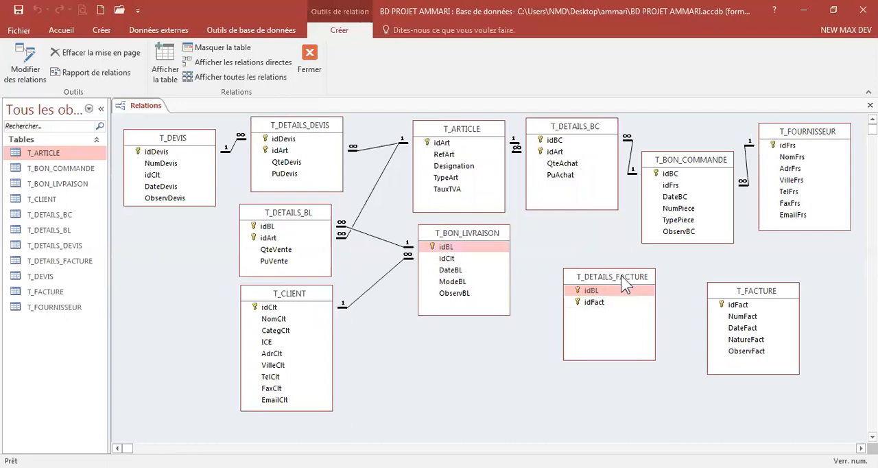
pyautogui.click(469, 249)
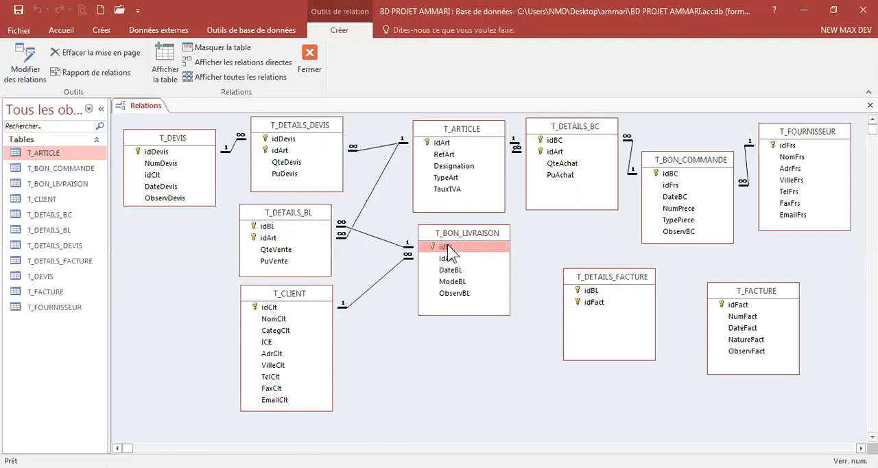
pyautogui.moveTo(453, 245); pyautogui.dragTo(590, 291)
pyautogui.click(363, 200)
pyautogui.click(354, 212)
pyautogui.click(354, 228)
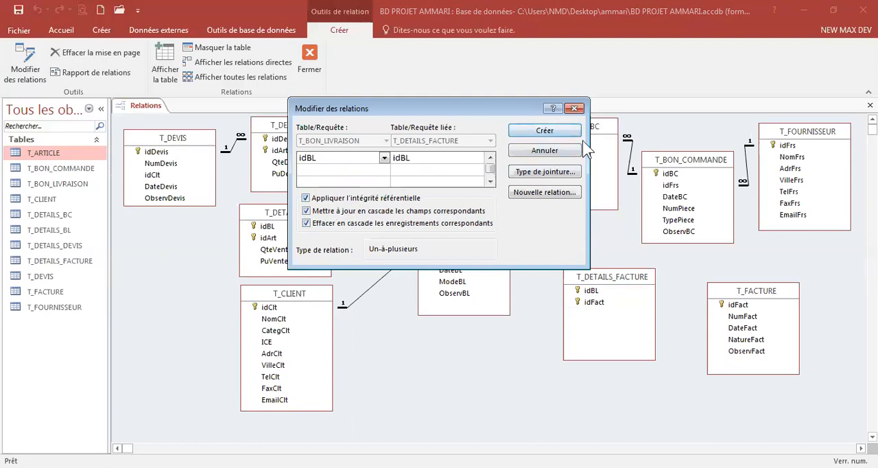
pyautogui.click(544, 131)
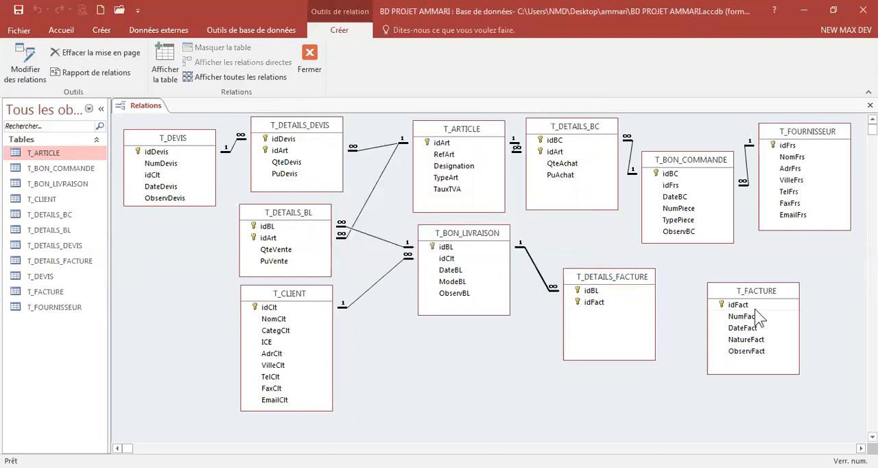
# Step: Link idFact of T_FACTURE to idFact of T_DETAILS_FACTURE with referential integrity, cascade update and cascade delete
pyautogui.click(738, 306)
pyautogui.moveTo(737, 309); pyautogui.dragTo(590, 302)
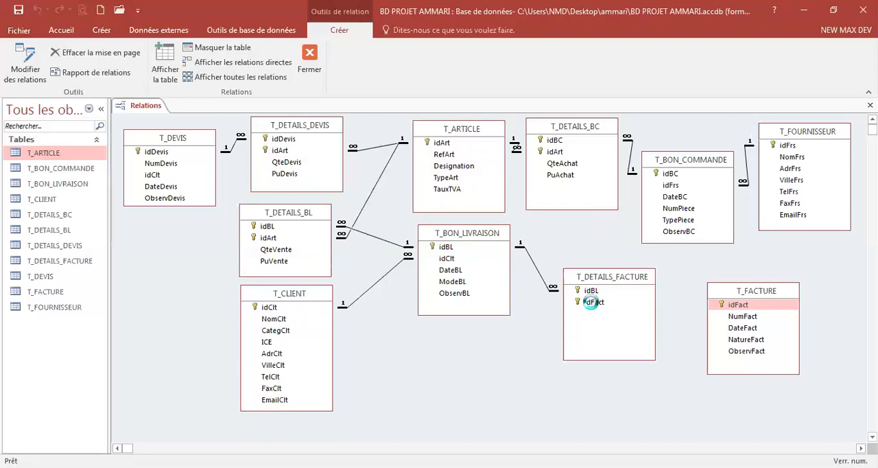
pyautogui.click(349, 199)
pyautogui.click(346, 212)
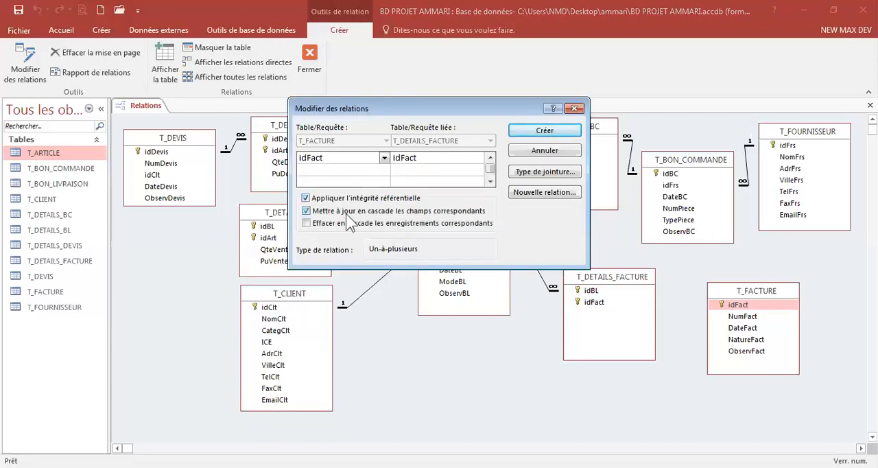
pyautogui.click(349, 224)
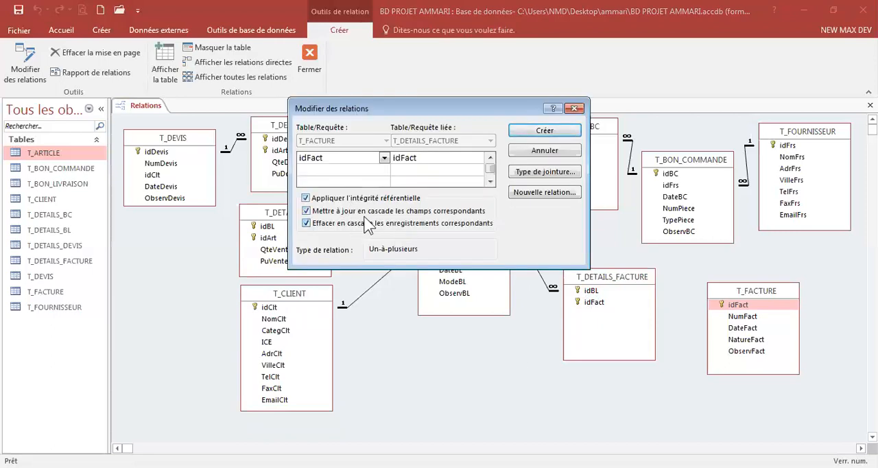
pyautogui.click(547, 132)
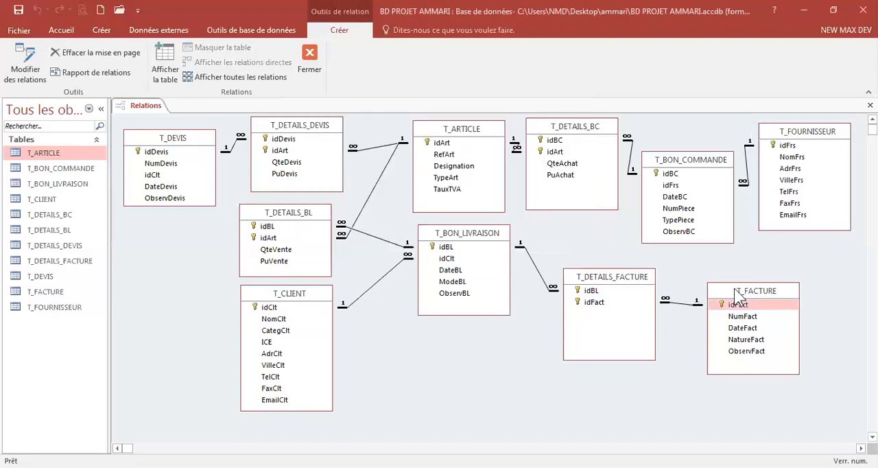
# Step: Raise T_FACTURE and shorten the T_DETAILS_FACTURE box before closing the Relationships window
pyautogui.moveTo(737, 292); pyautogui.dragTo(741, 276)
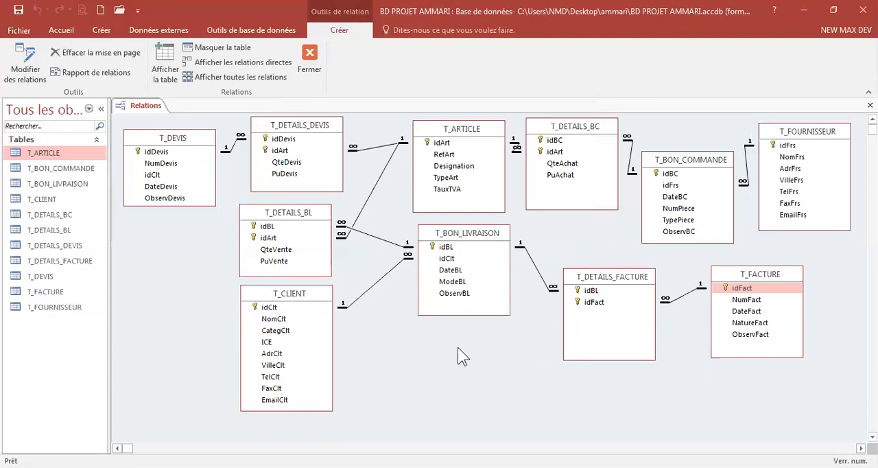
pyautogui.moveTo(615, 358); pyautogui.dragTo(615, 325)
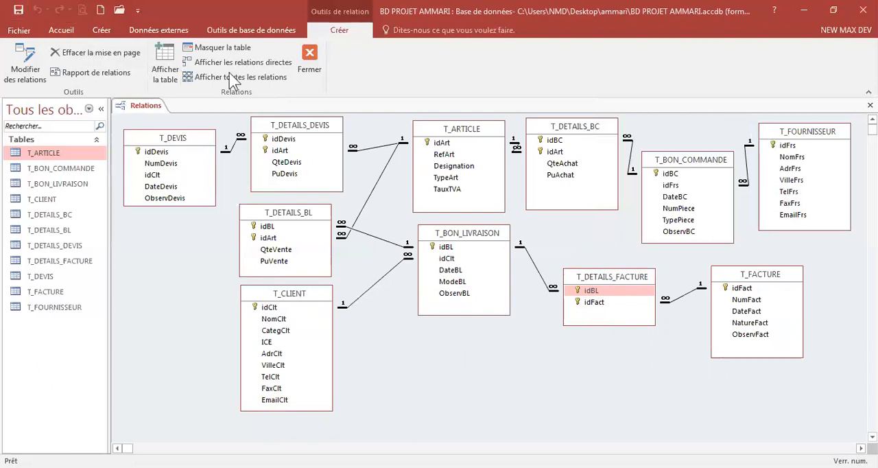
pyautogui.click(313, 64)
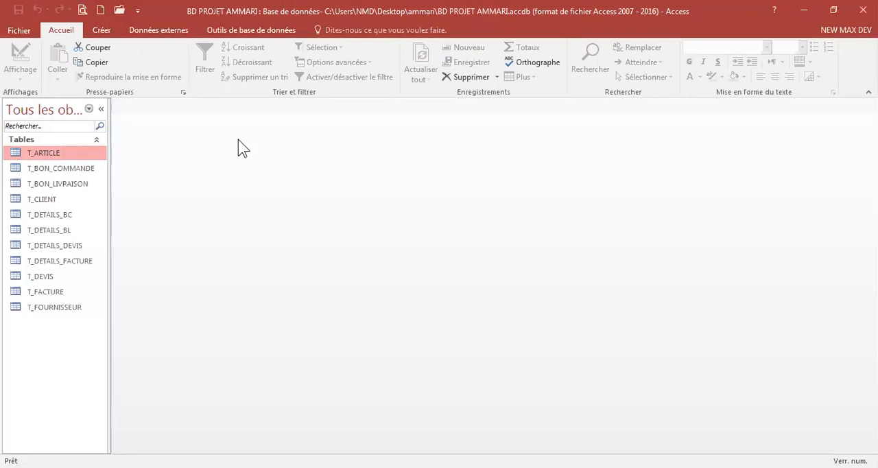
# Step: Reopen the Relationships window, shift T_ARTICLE slightly left, and close the window again
pyautogui.click(233, 31)
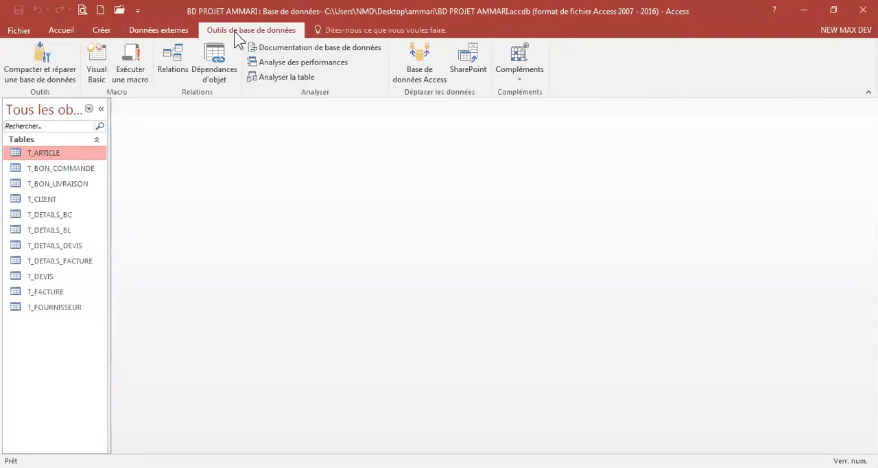
pyautogui.click(170, 62)
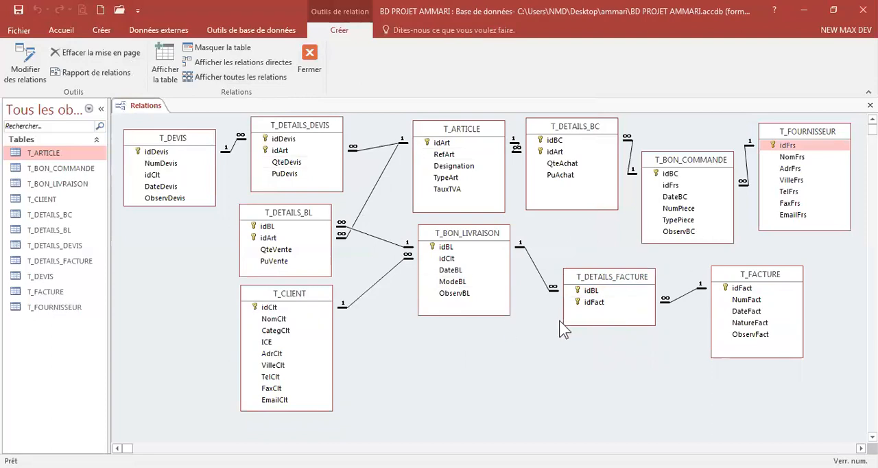
pyautogui.click(476, 135)
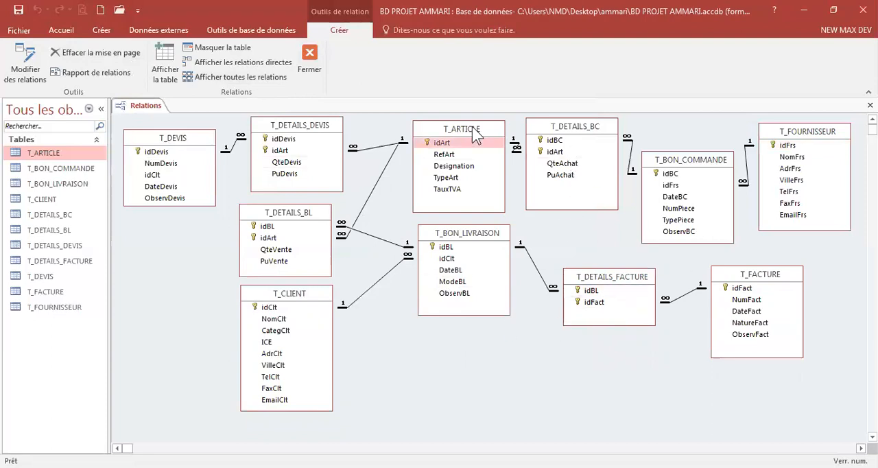
pyautogui.moveTo(476, 136); pyautogui.dragTo(460, 136)
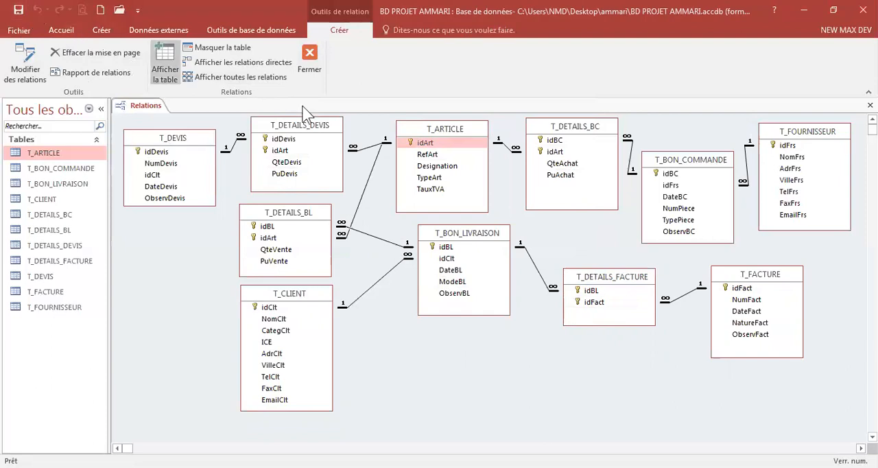
pyautogui.click(309, 63)
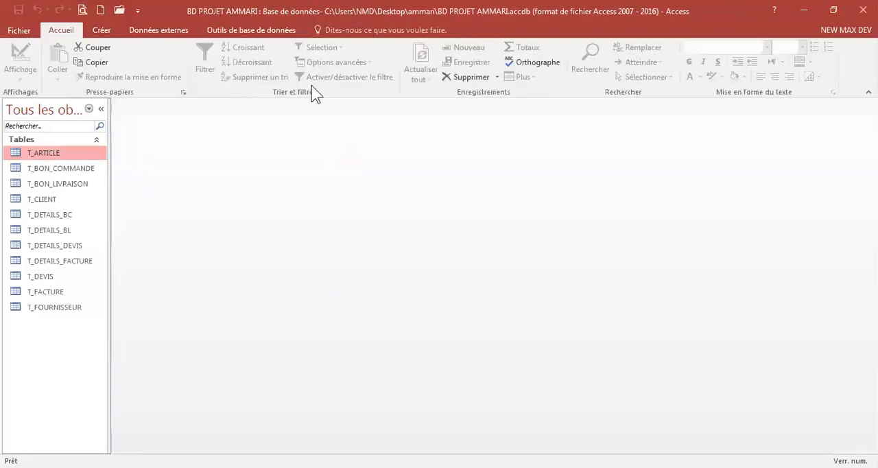